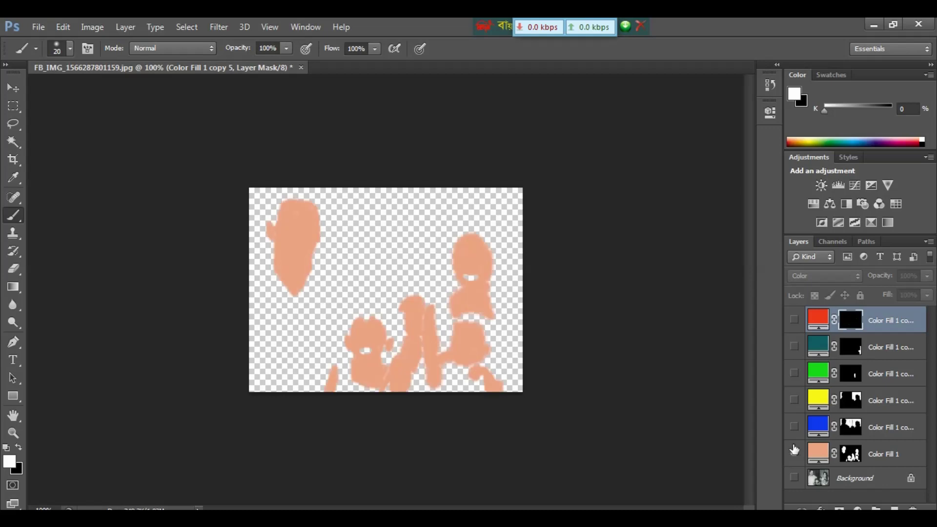
Turn on the blue, yellow, green, teal and red lips colour fill layers
left_click(794, 425)
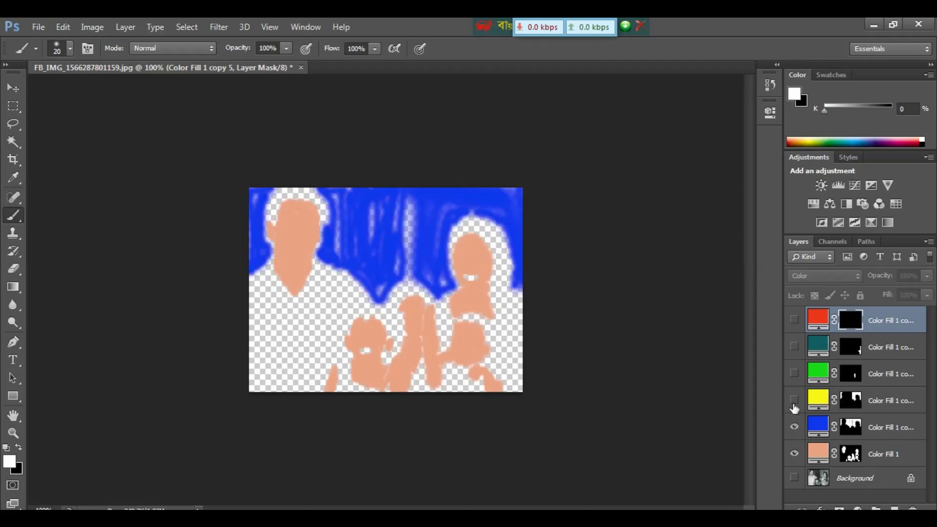
left_click(794, 400)
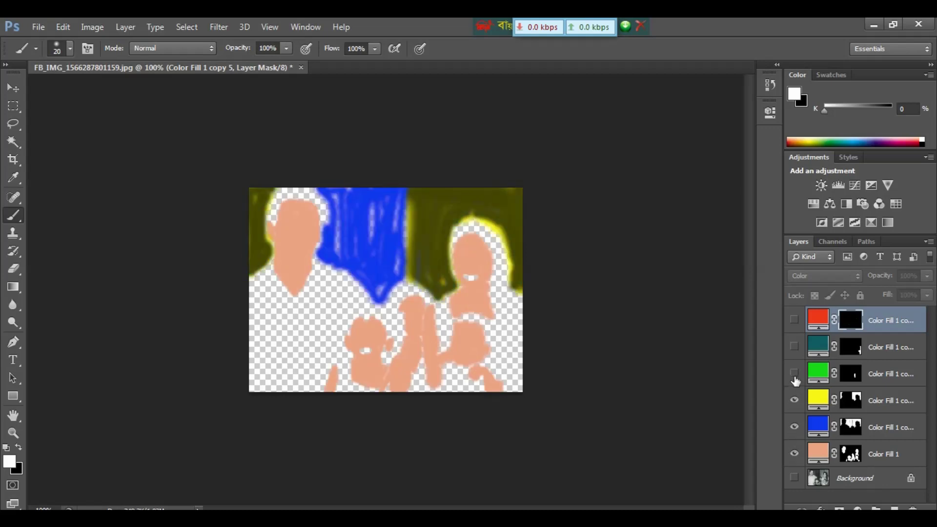
left_click(794, 374)
left_click(794, 348)
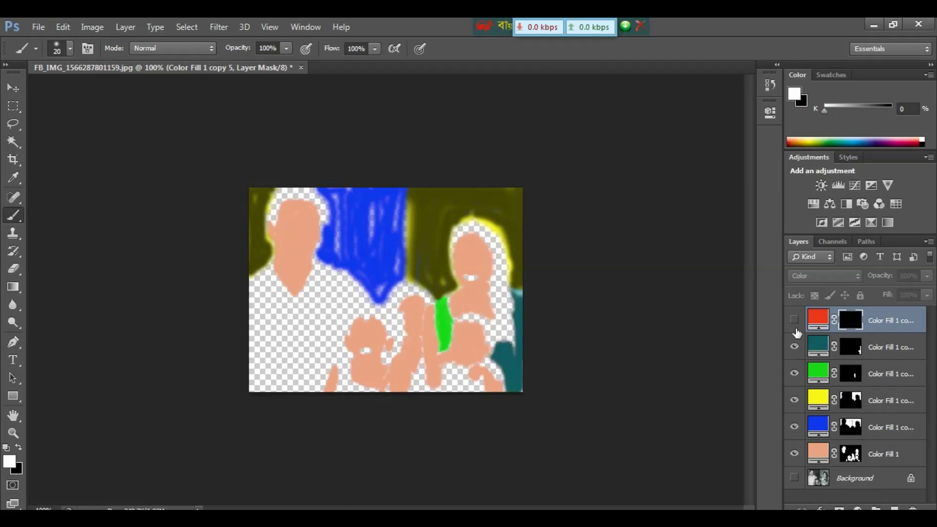
left_click(794, 320)
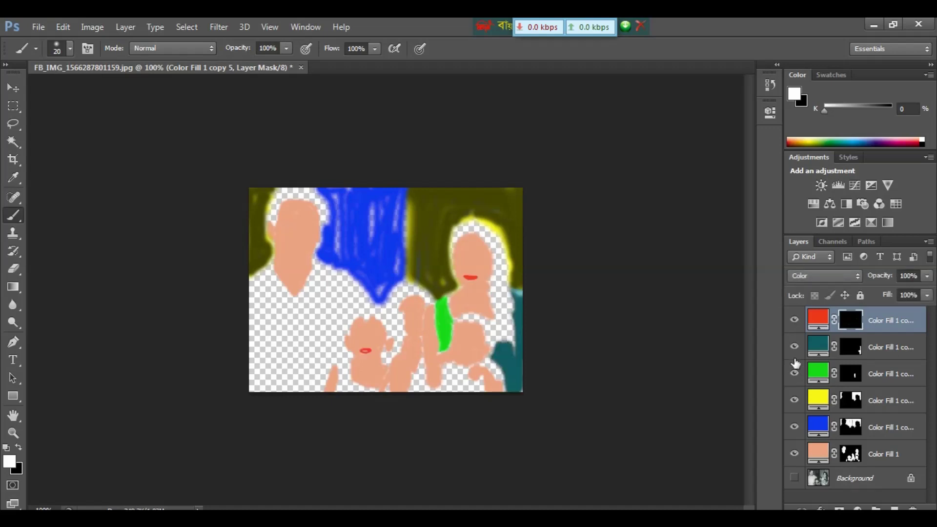
Toggle the Background photo on and off several times to compare it with the fills
left_click(794, 479)
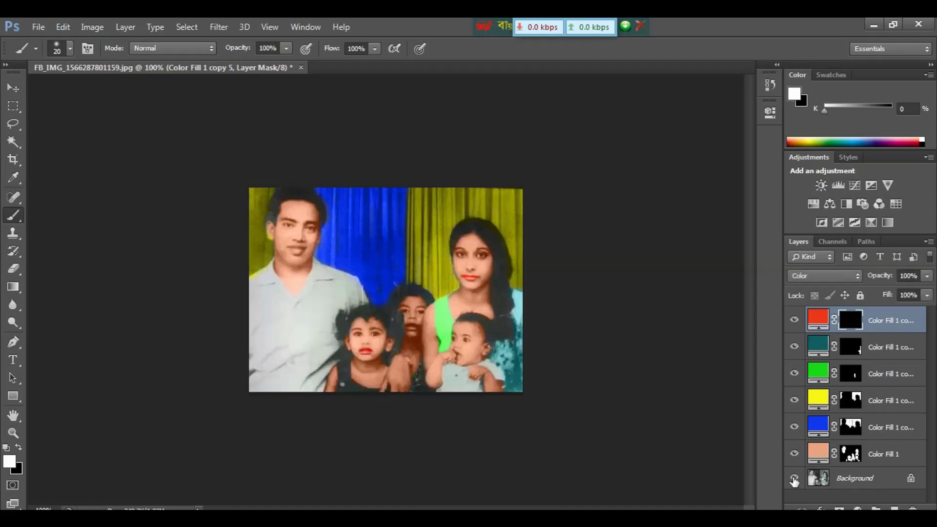
left_click(794, 479)
left_click(794, 479)
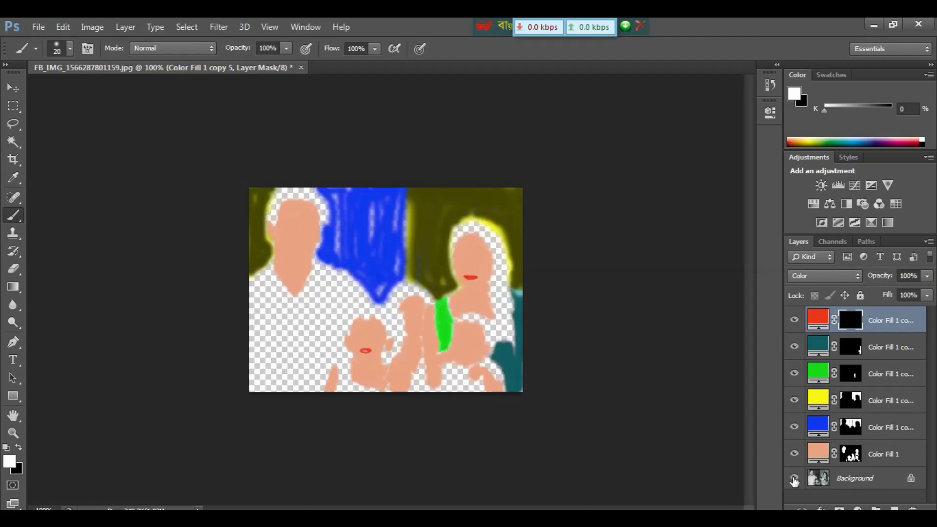
left_click(794, 479)
left_click(793, 479)
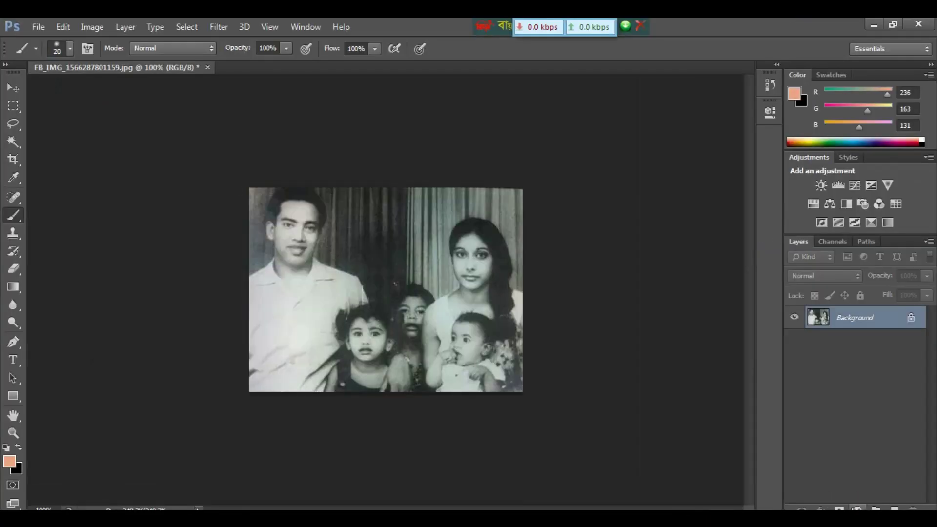
Add a Solid Color fill layer in peach #eca383 above the Background
left_click(857, 509)
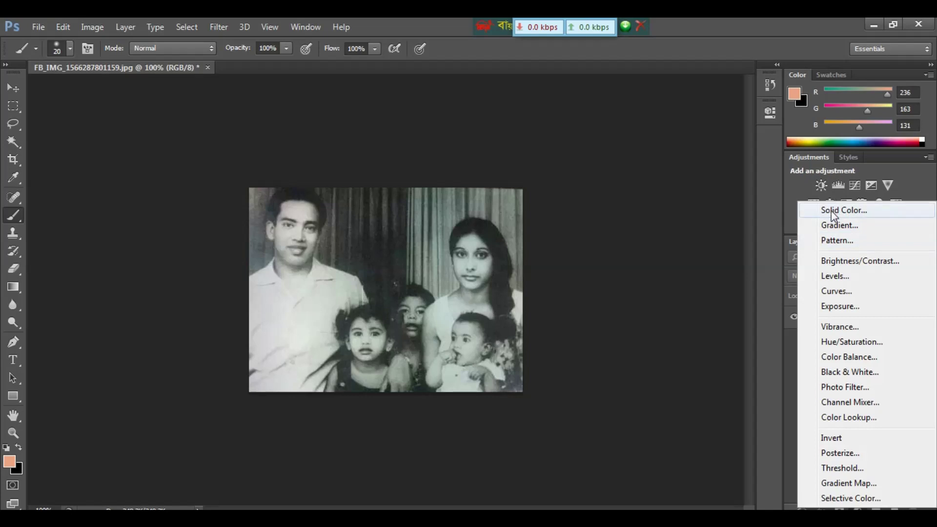
left_click(831, 211)
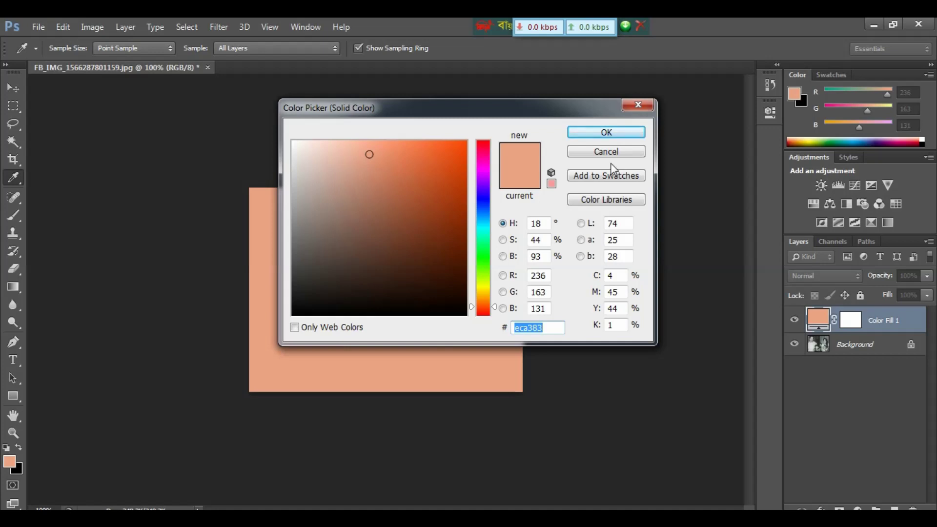
left_click(598, 133)
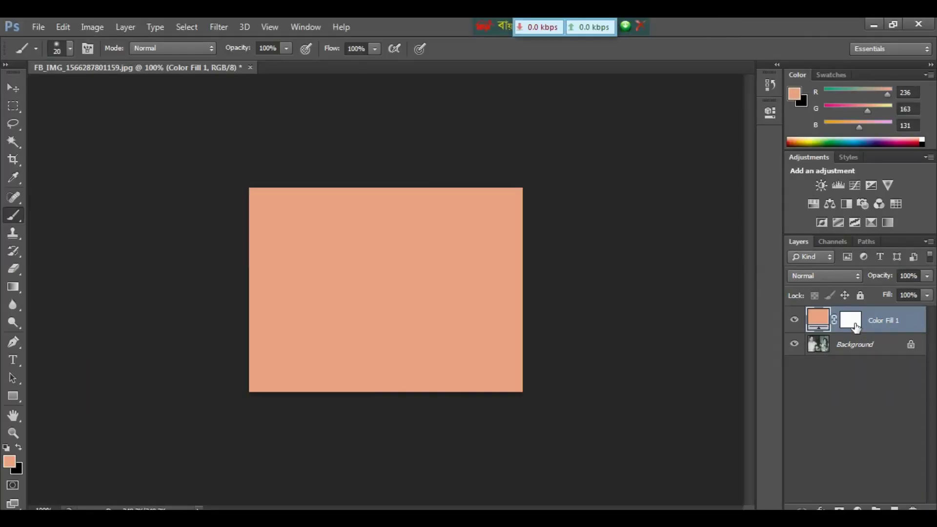
Invert the peach fill's mask to black, then duplicate the layer five times
left_click(850, 321)
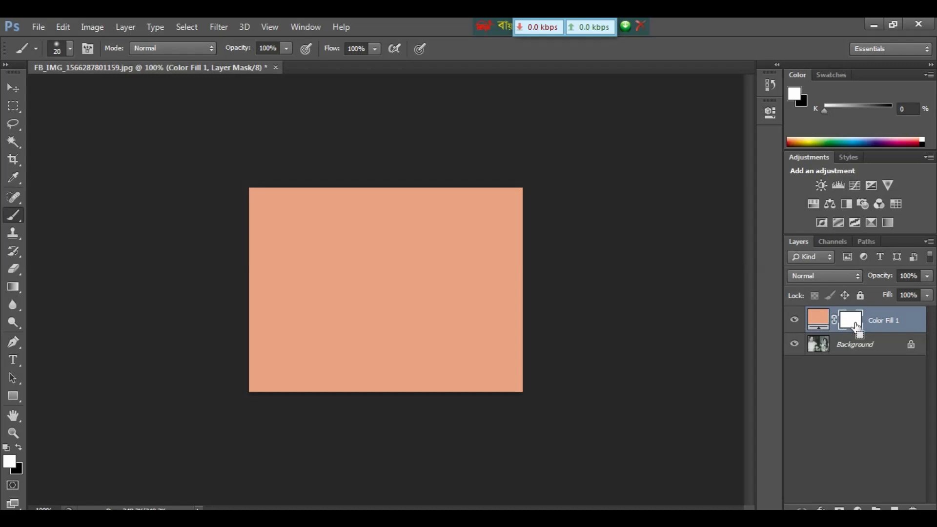
key("ctrl+i")
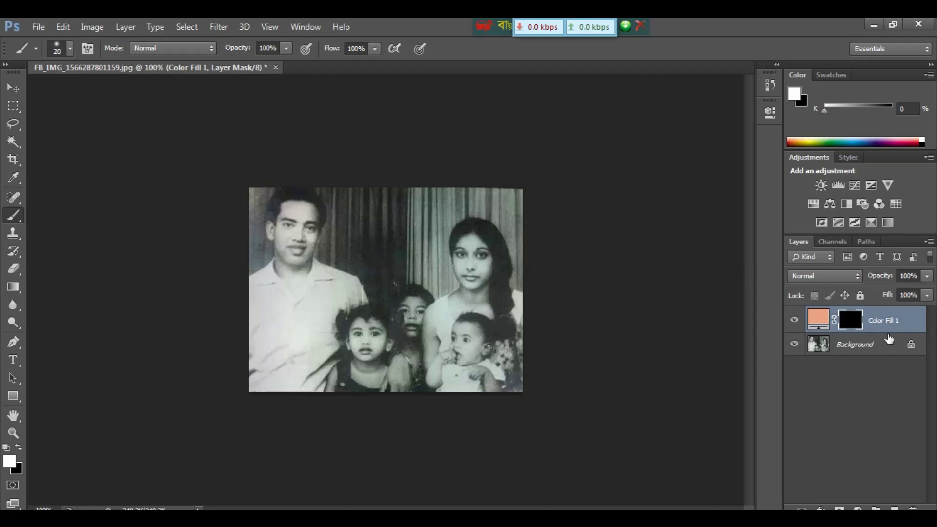
key("ctrl+j")
key("ctrl+j")
key("ctrl+j")
key("ctrl+j")
key("ctrl+j")
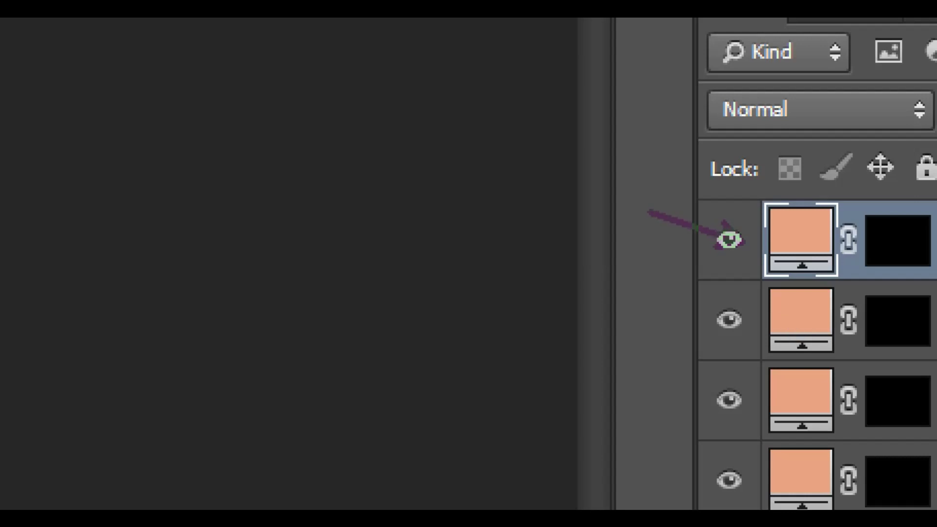
Recolour the top fill copy bright red and the second copy saturated magenta
left_click(740, 241)
left_click(729, 239)
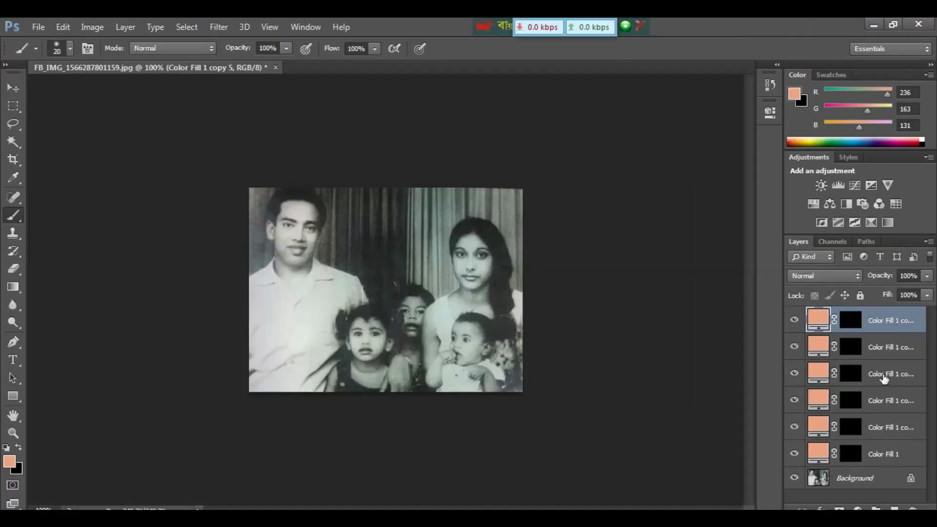
double_click(820, 321)
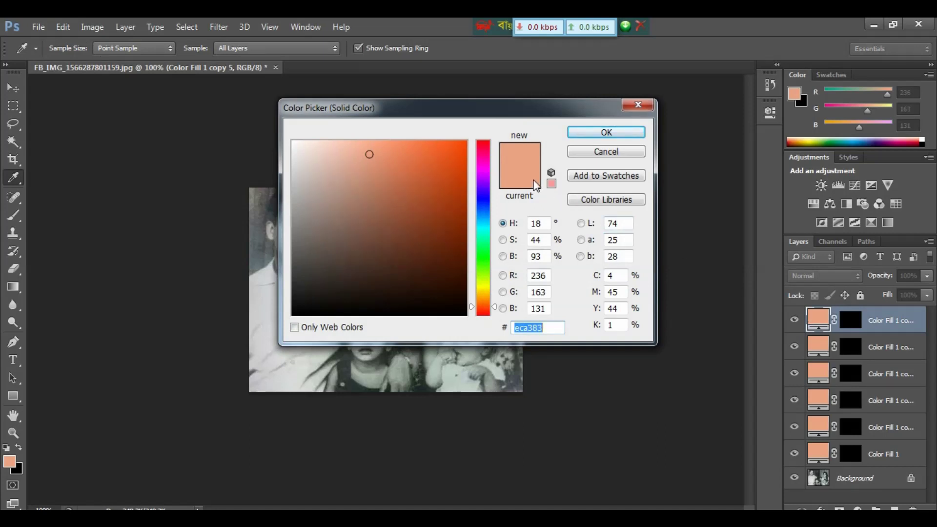
left_click(490, 149)
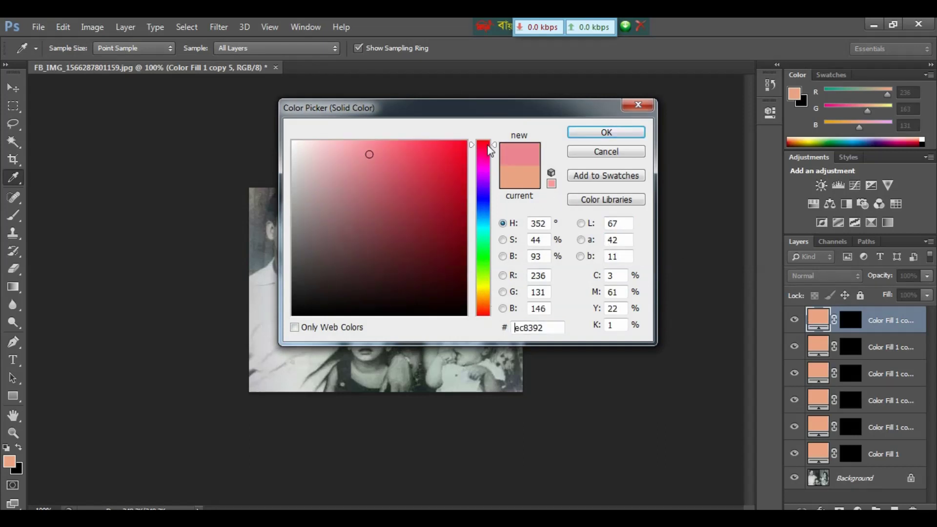
left_click(460, 149)
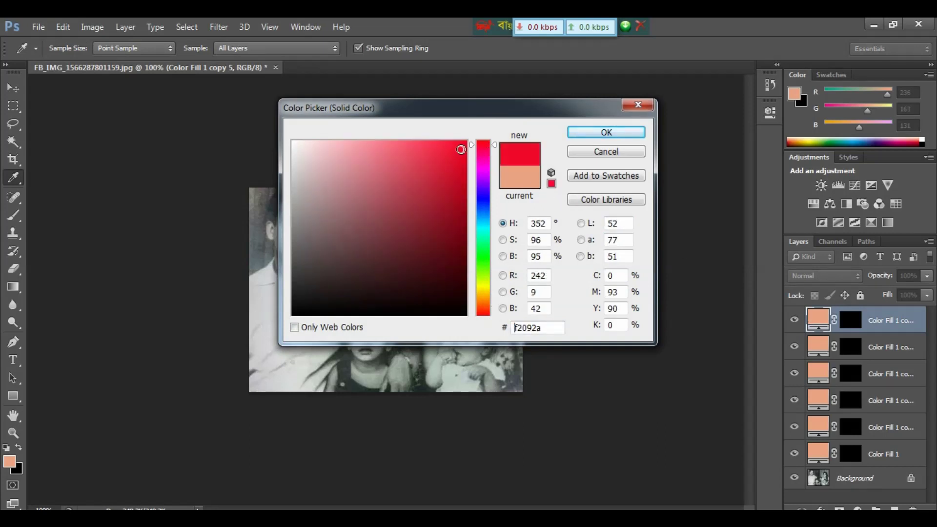
left_click(606, 133)
left_click(822, 348)
double_click(822, 348)
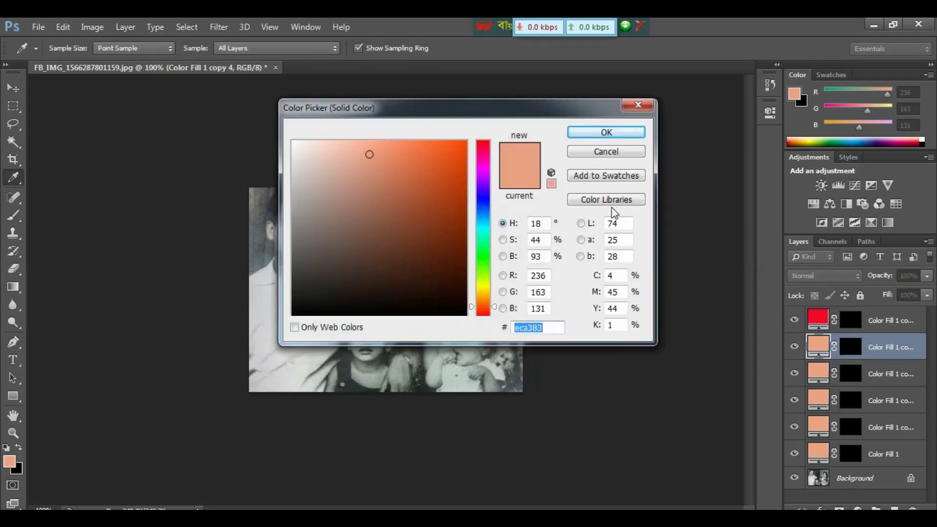
left_click(489, 166)
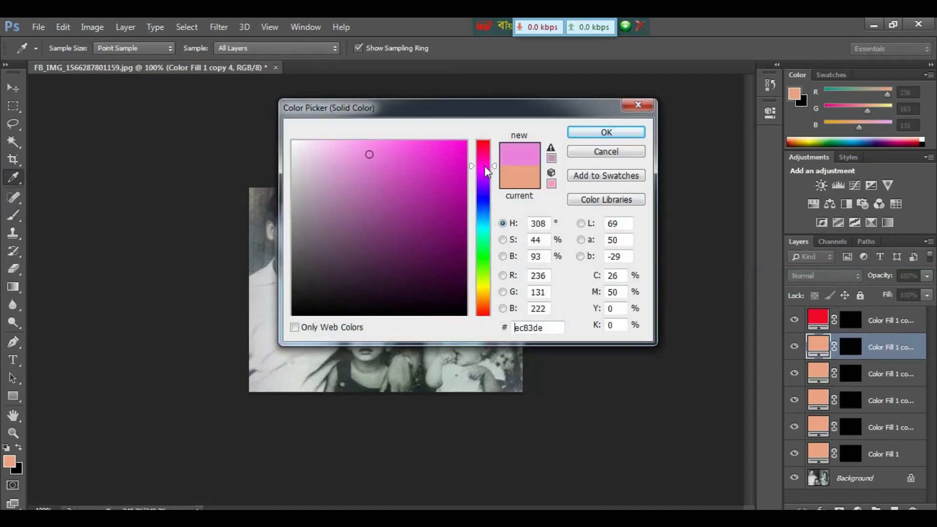
left_click(456, 164)
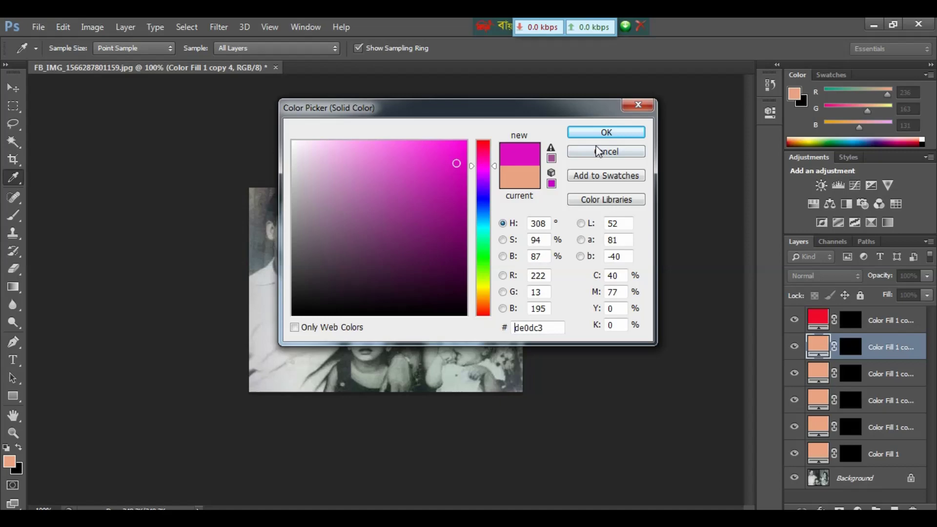
left_click(618, 135)
Recolour the third, fourth and fifth fill copies dark teal, bright yellow and strong blue
double_click(818, 373)
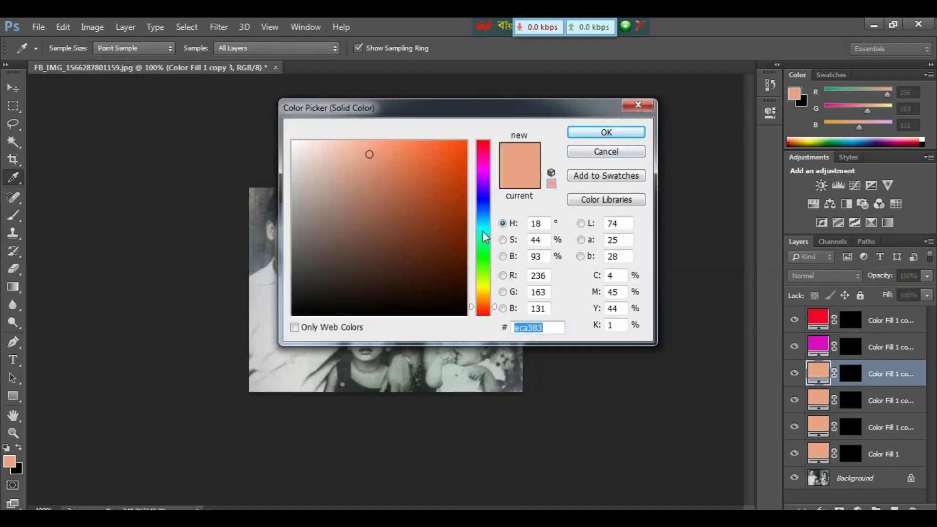
left_click(486, 235)
left_click(431, 251)
left_click(616, 134)
double_click(816, 405)
left_click(488, 285)
left_click(449, 152)
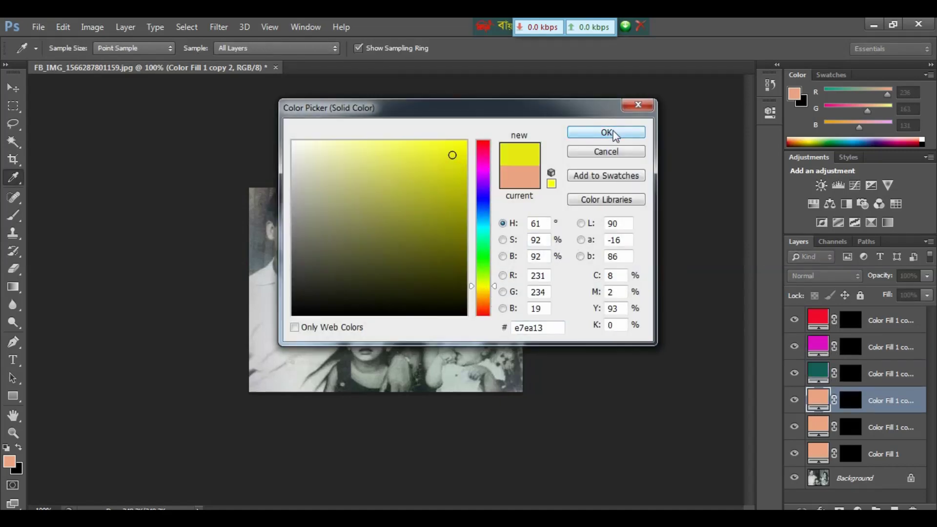
left_click(606, 132)
double_click(818, 427)
left_click(486, 207)
left_click(447, 179)
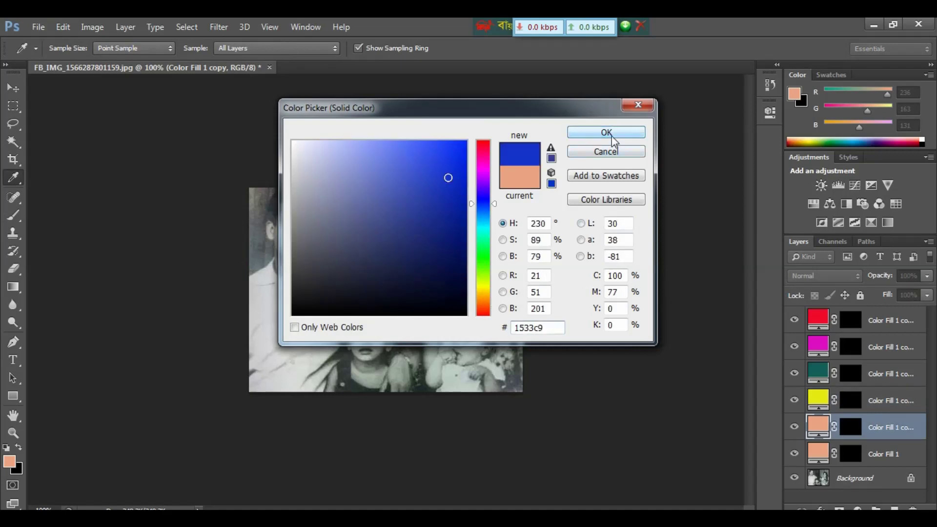
left_click(606, 134)
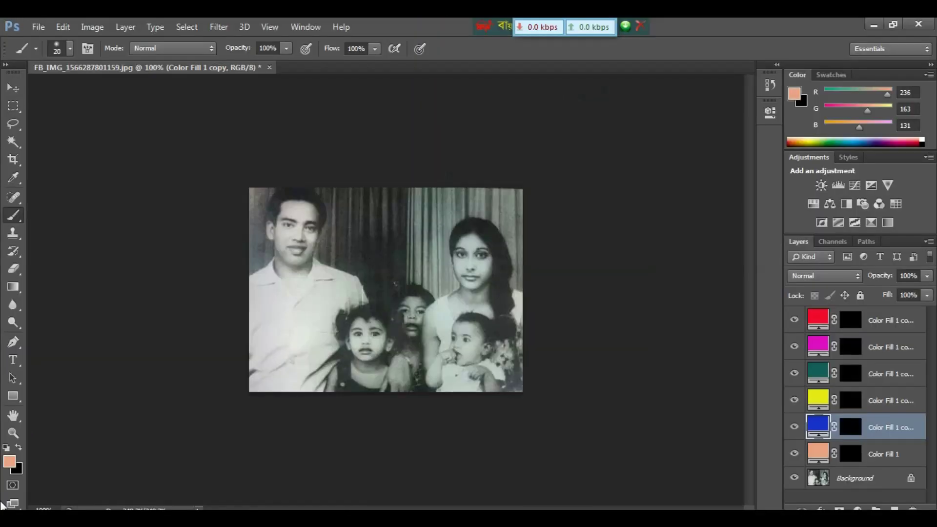
Reset the foreground and background colours to default black and white
key("d")
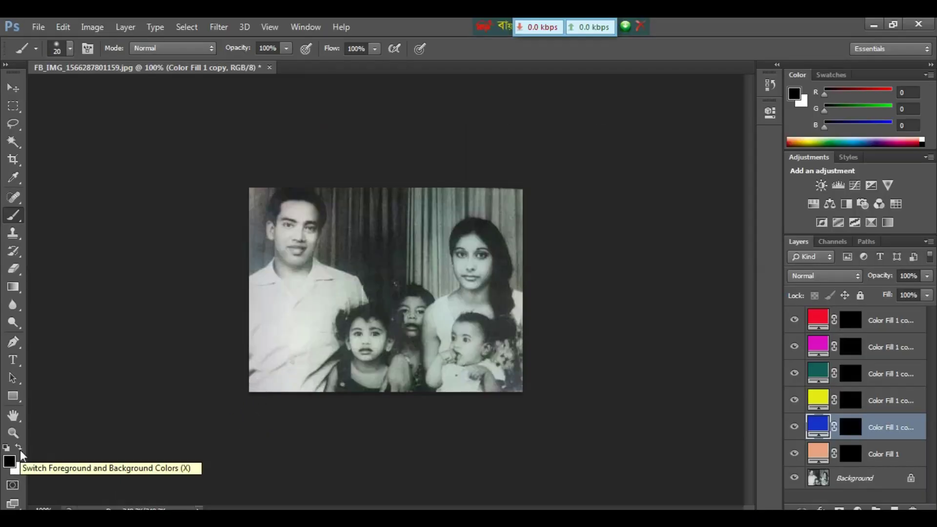
Swap the foreground colour to white and zoom the photo to 200%
key("x")
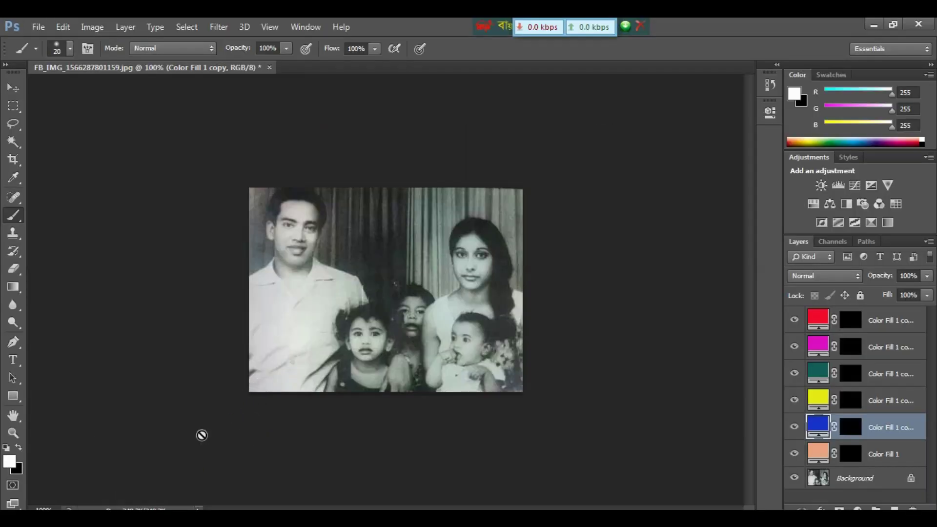
key("ctrl+plus")
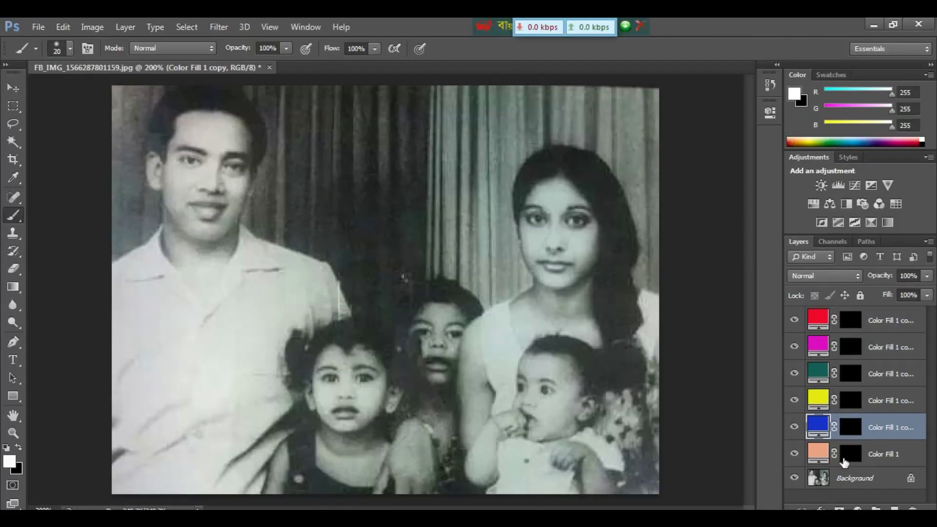
Select Color Fill 1's mask and change that layer's blend mode to Color
left_click(849, 453)
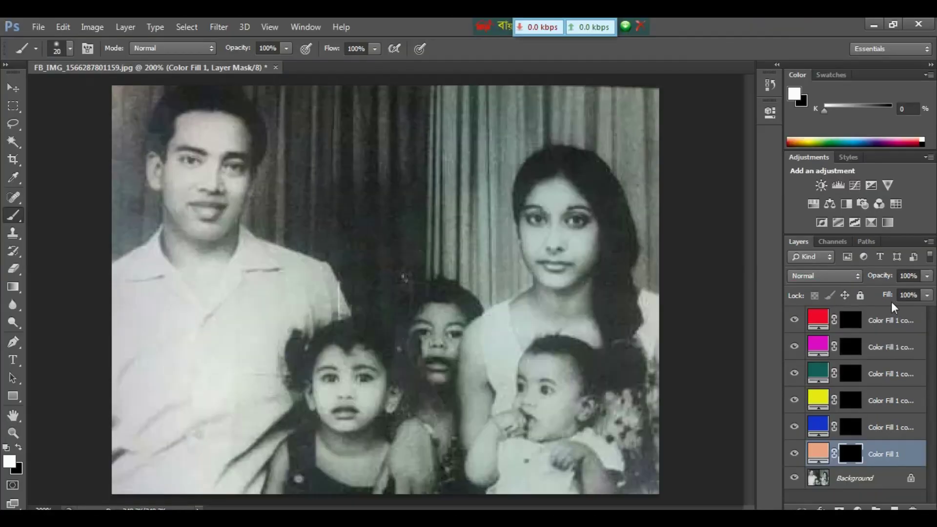
left_click(838, 279)
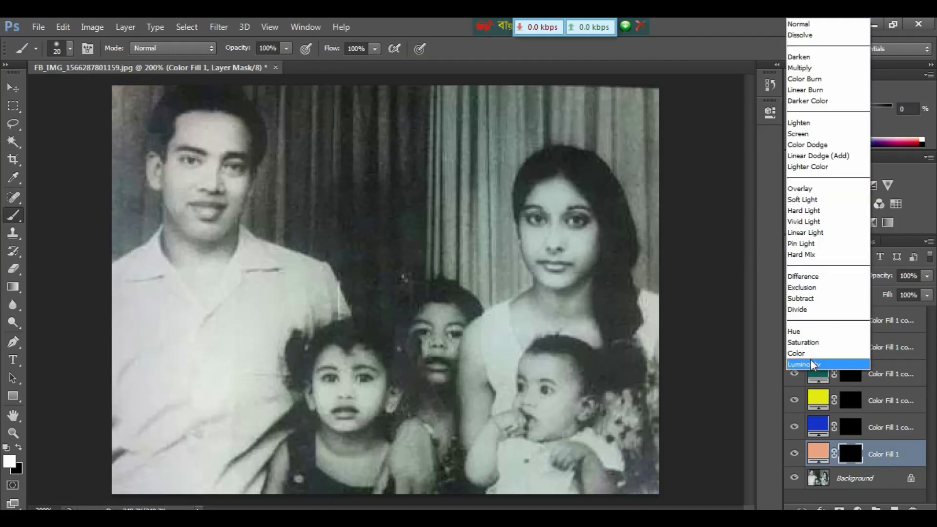
left_click(802, 354)
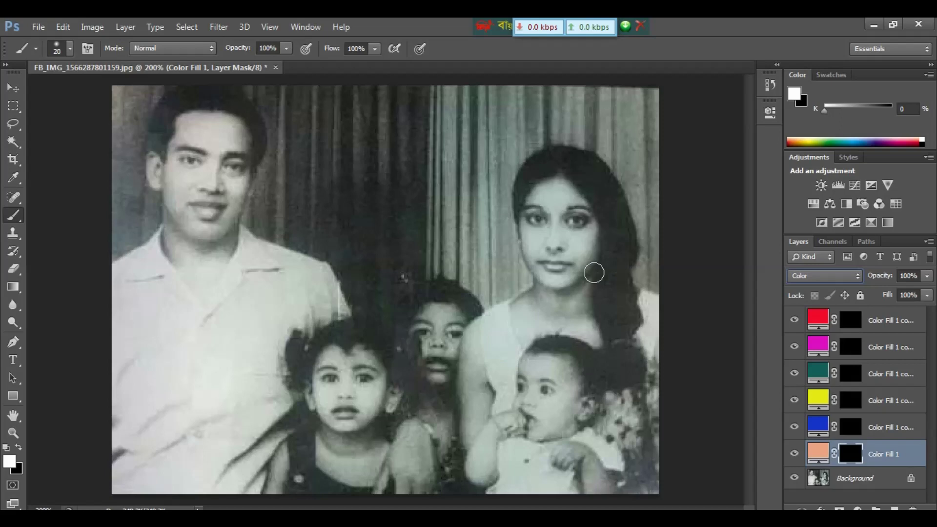
Paint skin tone over the woman's face, the baby's and woman's arms, and the left child's face
mouse_move(580, 260)
left_mouse_down()
mouse_move(548, 191)
mouse_move(558, 283)
mouse_move(591, 285)
mouse_move(558, 324)
mouse_move(531, 297)
mouse_move(571, 291)
mouse_move(537, 416)
left_mouse_up()
key("ctrl+bracketright")
key("ctrl+plus")
key("bracketleft")
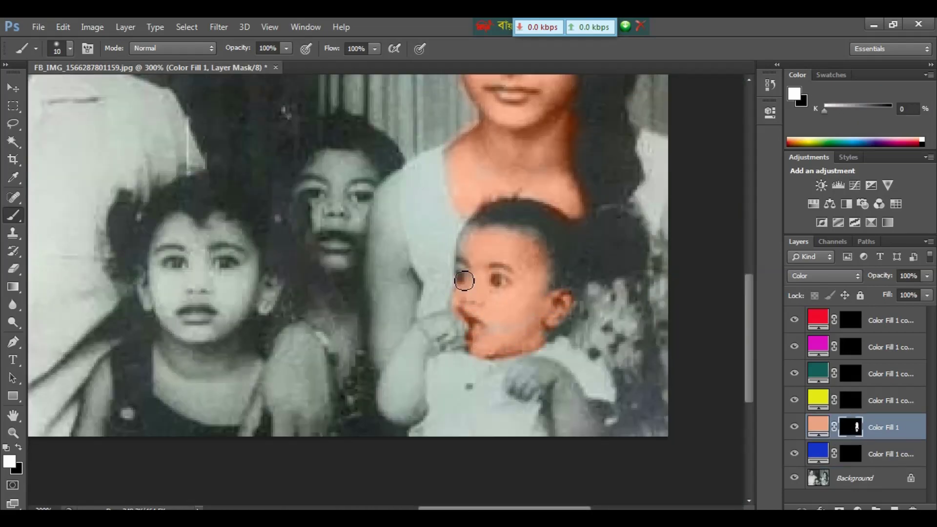
mouse_move(485, 330)
left_mouse_down()
mouse_move(421, 331)
mouse_move(422, 410)
mouse_move(409, 348)
mouse_move(395, 388)
mouse_move(411, 290)
mouse_move(396, 184)
mouse_move(376, 239)
mouse_move(392, 206)
left_mouse_up()
scroll(393, 206, "down", 3)
scroll(393, 206, "right", 2)
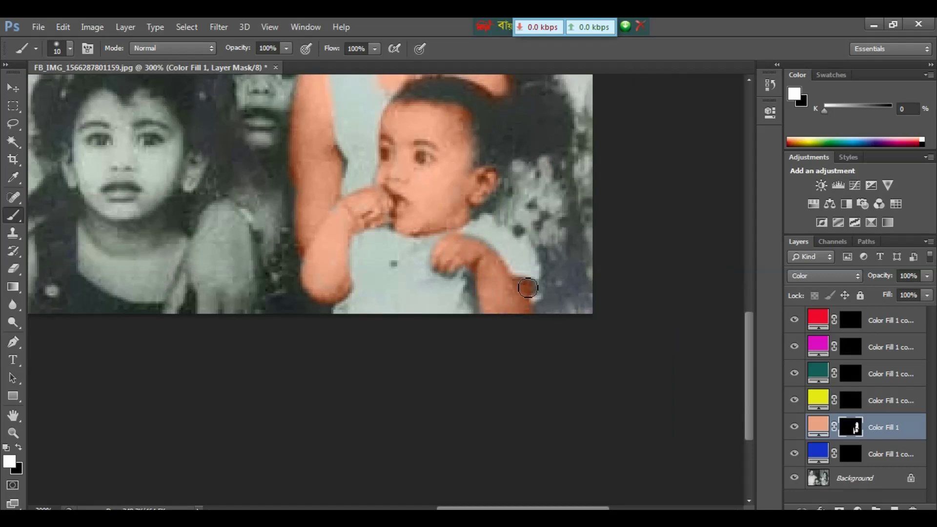
mouse_move(232, 202)
left_mouse_down()
mouse_move(190, 273)
mouse_move(210, 282)
mouse_move(245, 266)
mouse_move(223, 247)
mouse_move(231, 284)
mouse_move(251, 160)
mouse_move(282, 214)
mouse_move(255, 217)
mouse_move(259, 178)
mouse_move(260, 232)
mouse_move(296, 141)
mouse_move(231, 157)
mouse_move(271, 123)
mouse_move(248, 185)
mouse_move(304, 182)
left_mouse_up()
scroll(256, 217, "up", 3)
scroll(303, 182, "left", 3)
scroll(303, 182, "up", 1)
mouse_move(317, 232)
left_mouse_down()
mouse_move(336, 282)
mouse_move(255, 219)
mouse_move(239, 253)
mouse_move(295, 261)
mouse_move(260, 320)
mouse_move(248, 273)
mouse_move(207, 263)
mouse_move(302, 335)
mouse_move(307, 390)
mouse_move(224, 340)
mouse_move(250, 351)
mouse_move(261, 389)
mouse_move(271, 234)
mouse_move(322, 136)
mouse_move(405, 152)
mouse_move(408, 261)
mouse_move(385, 333)
mouse_move(311, 364)
mouse_move(290, 251)
mouse_move(329, 147)
mouse_move(401, 187)
mouse_move(332, 165)
mouse_move(362, 318)
mouse_move(357, 208)
mouse_move(301, 269)
mouse_move(335, 274)
mouse_move(342, 343)
mouse_move(329, 356)
left_mouse_up()
At 300% zoom, cover the pale patch on the woman's forehead with skin tone
scroll(286, 226, "left", 3)
scroll(287, 225, "down", 1)
scroll(295, 259, "up", 5)
scroll(294, 259, "left", 3)
key("ctrl+minus")
key("ctrl+minus")
key("ctrl+plus")
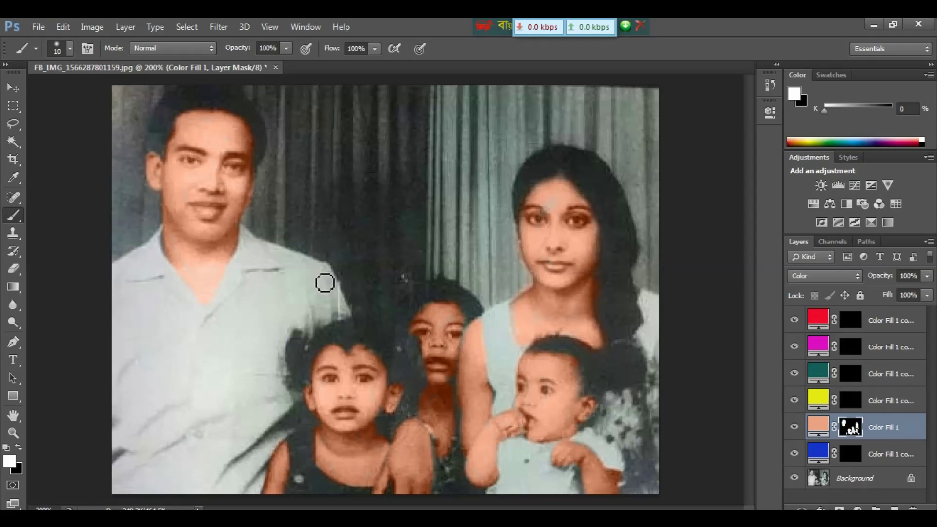
key("ctrl+plus")
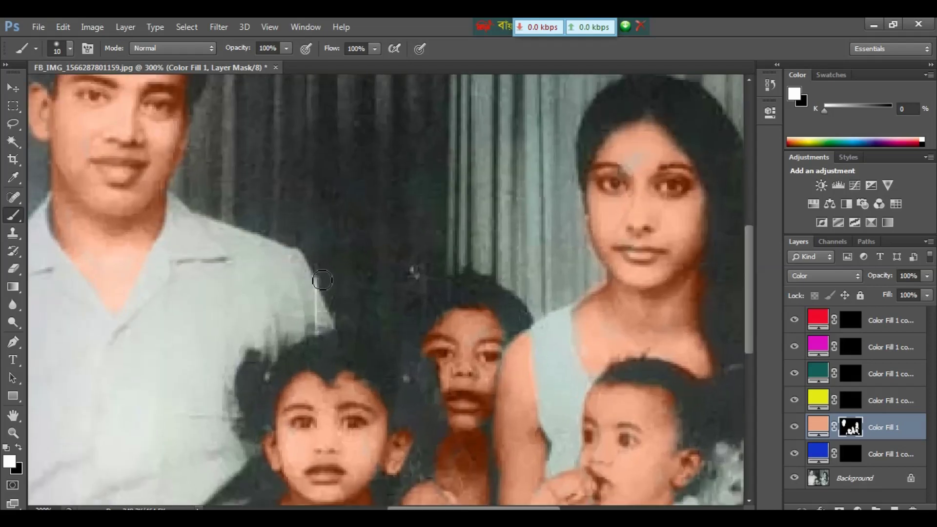
mouse_move(551, 240)
left_mouse_down()
mouse_move(459, 244)
mouse_move(403, 276)
left_mouse_up()
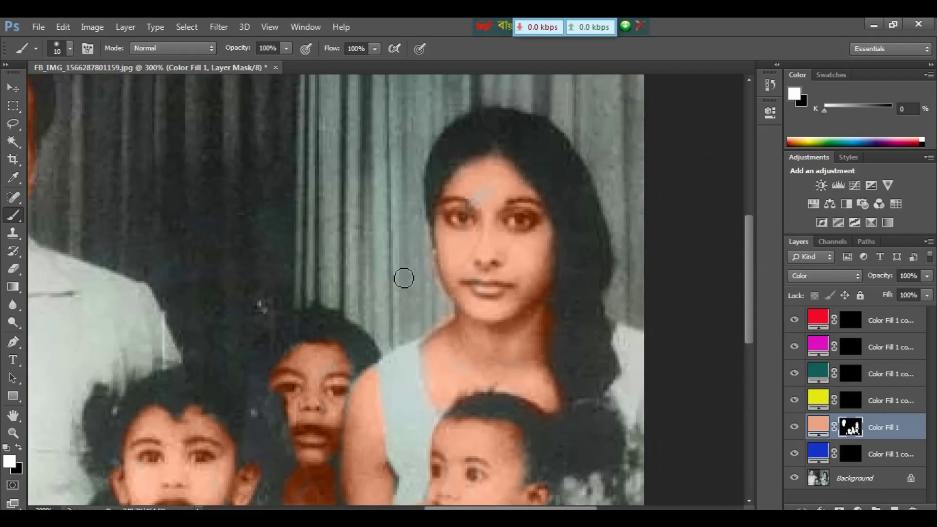
mouse_move(487, 220)
left_mouse_down()
mouse_move(477, 211)
mouse_move(485, 192)
mouse_move(501, 202)
left_mouse_up()
With black and a smaller brush, remove skin tone from the woman's and left child's lips
key("x")
key("ctrl+plus")
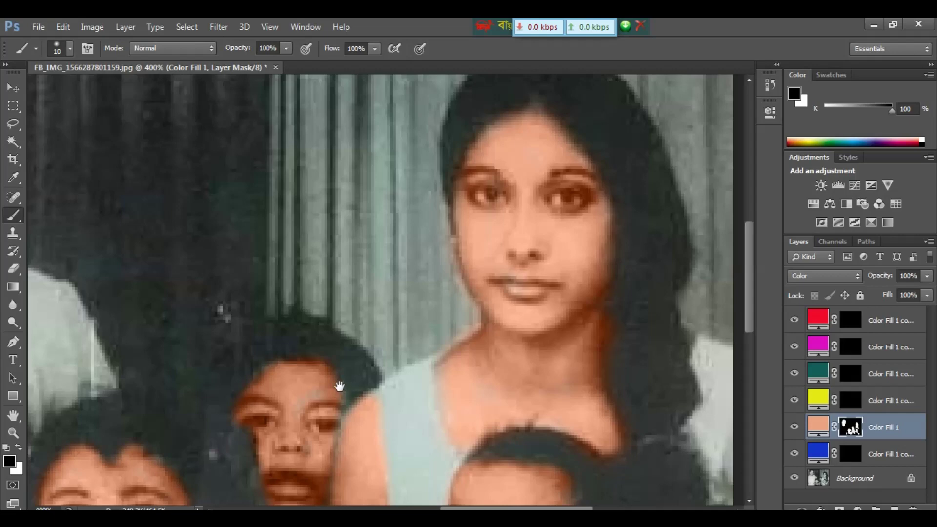
left_click_drag(341, 386, 286, 376)
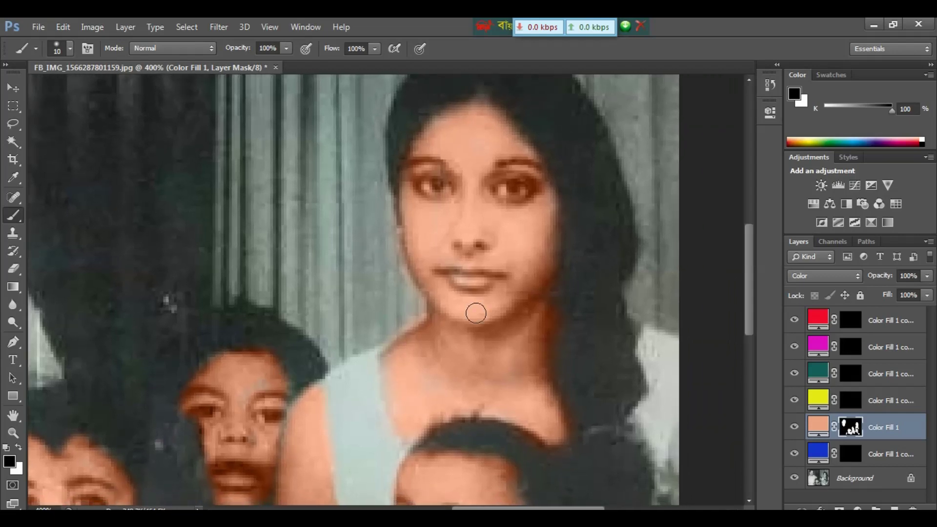
key("bracketleft")
key("bracketleft")
key("bracketleft")
key("bracketleft")
mouse_move(454, 278)
left_mouse_down()
mouse_move(492, 287)
mouse_move(450, 277)
mouse_move(484, 288)
mouse_move(591, 139)
left_mouse_up()
key("space")
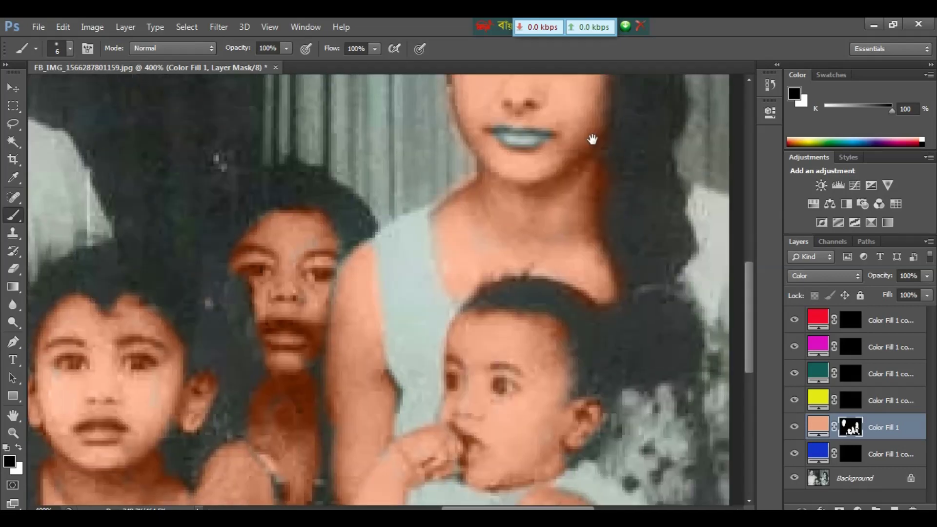
left_click_drag(464, 295, 561, 224)
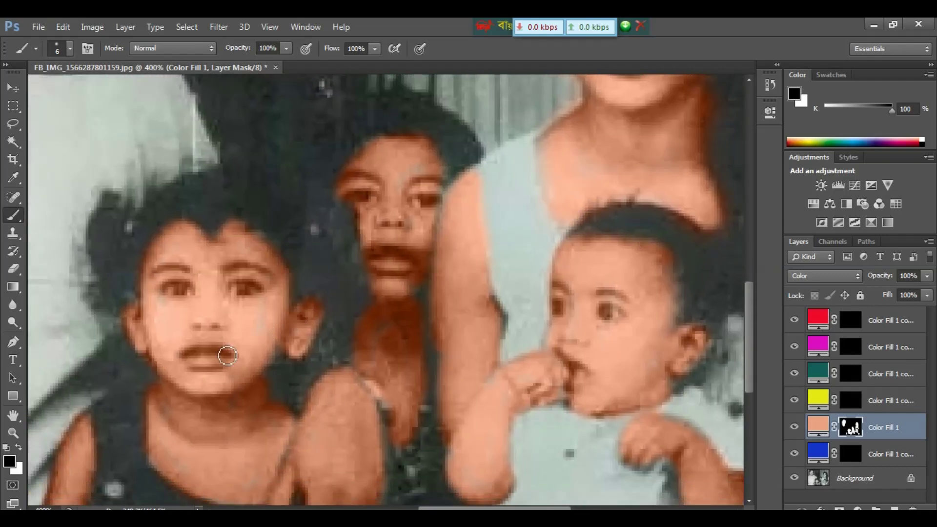
left_click_drag(228, 356, 201, 361)
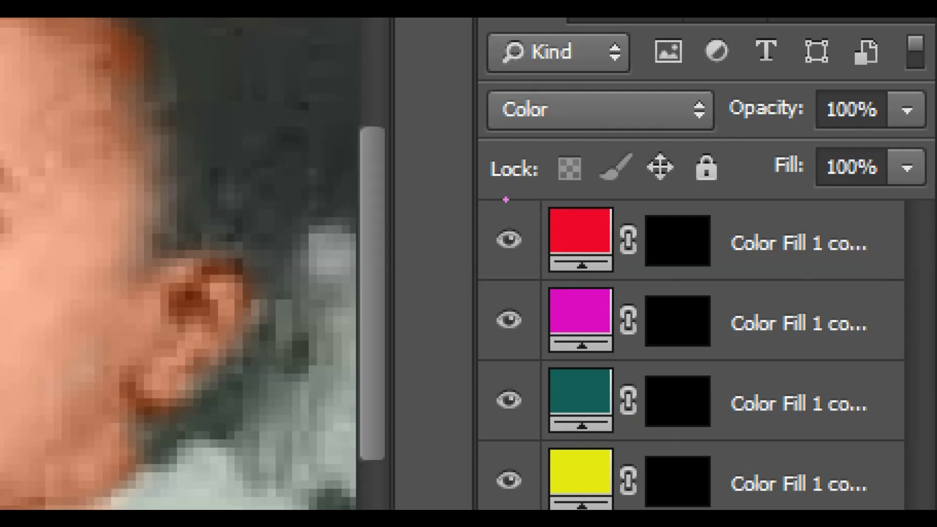
left_click_drag(483, 206, 852, 278)
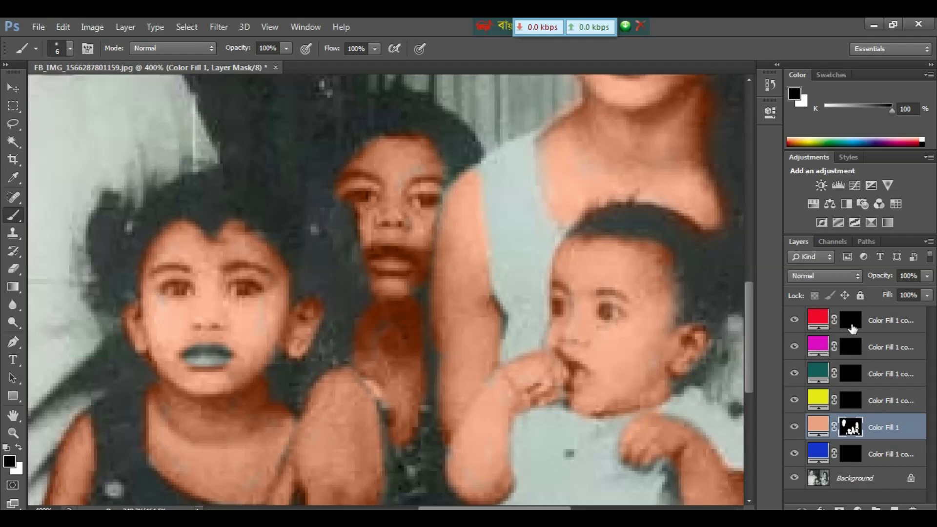
Select the red fill layer's mask and set the layer to Color blend mode
left_click(851, 328)
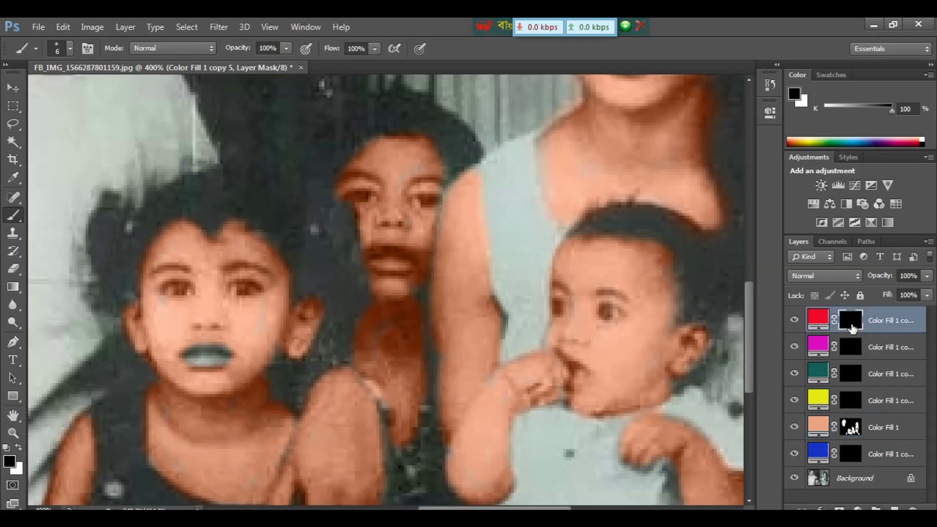
left_click(818, 285)
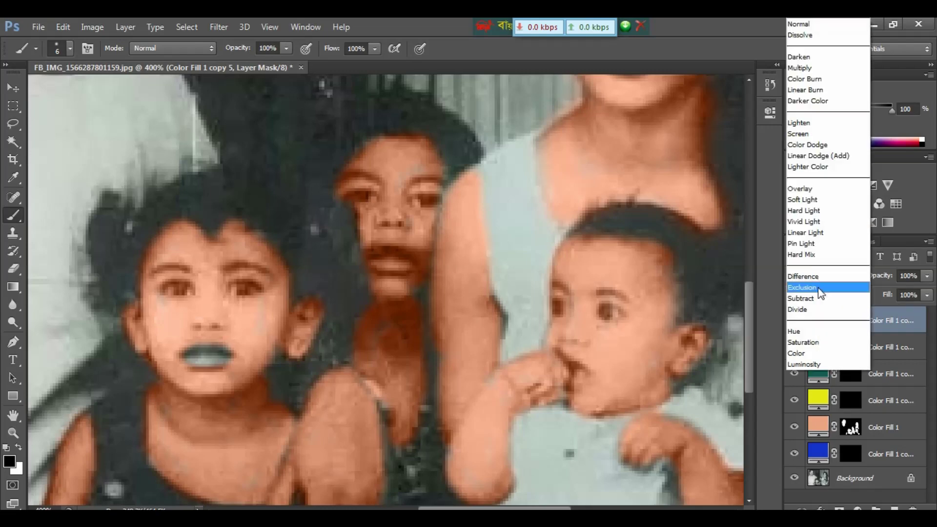
left_click(804, 352)
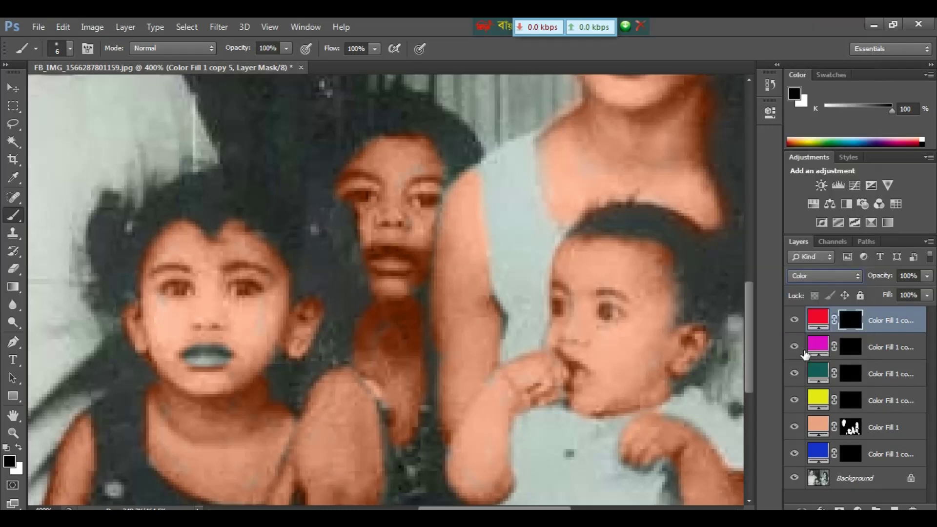
Zoom in and paint white on the mask to redden the lips, then zoom back out
key("ctrl+plus")
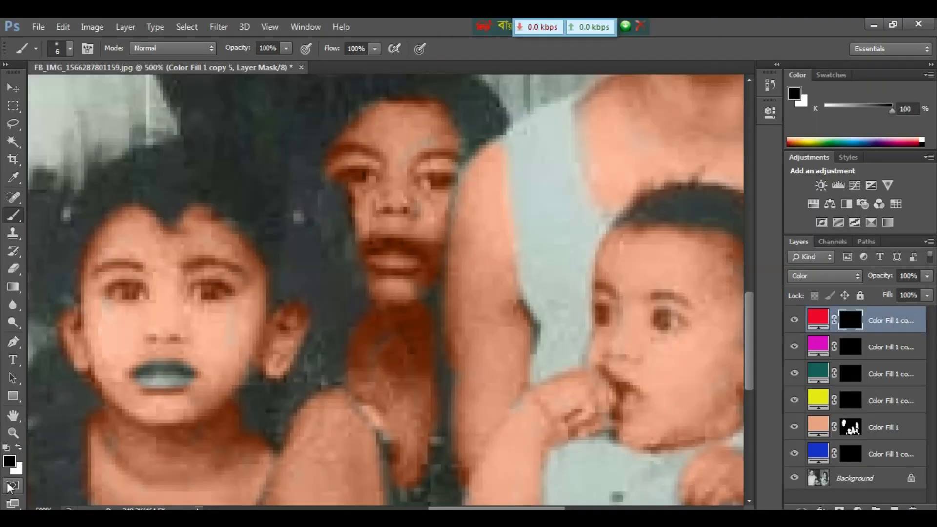
key("x")
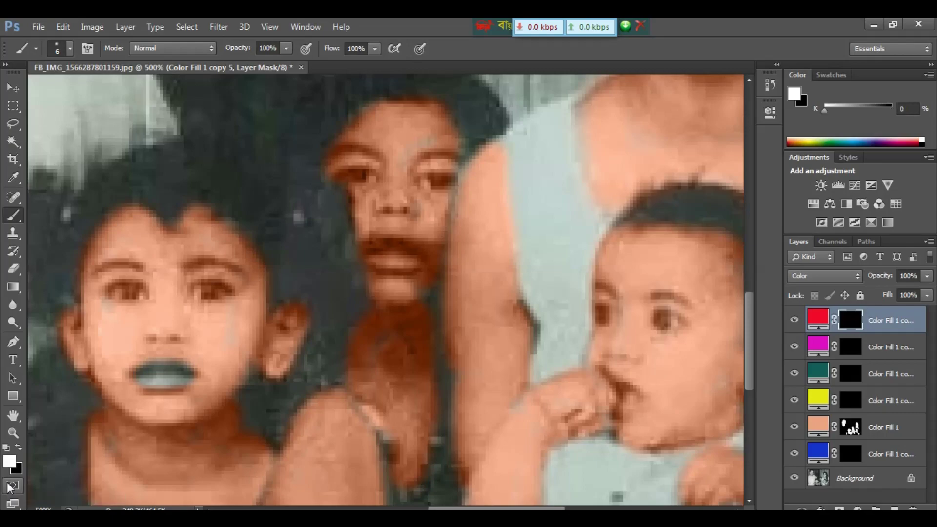
key("ctrl+plus")
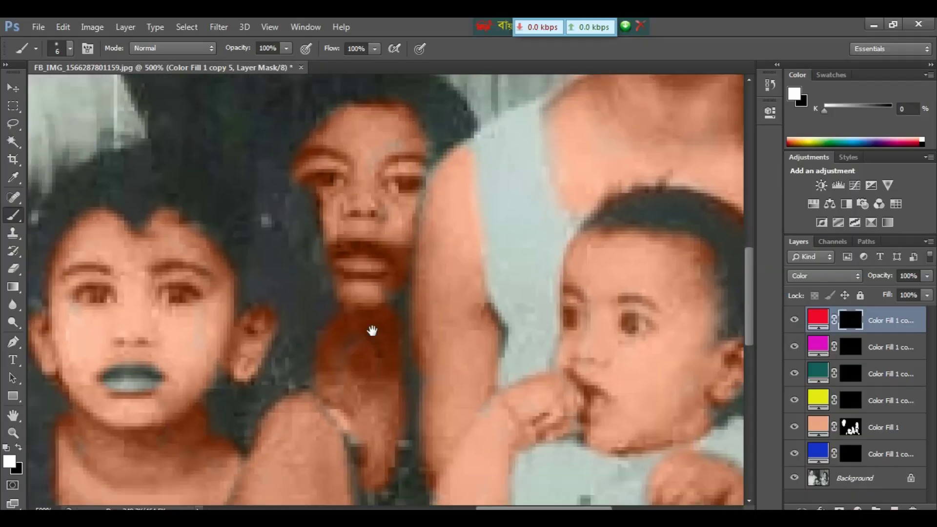
left_click_drag(166, 305, 193, 302)
key("ctrl+minus")
key("ctrl+minus")
key("ctrl+minus")
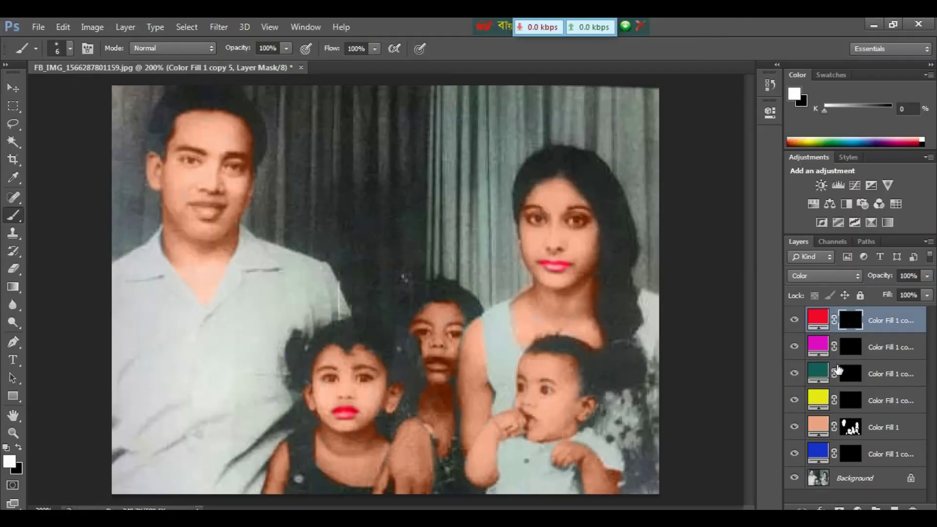
Set the teal fill to Color blending and paint teal onto the woman's dress
left_click(850, 374)
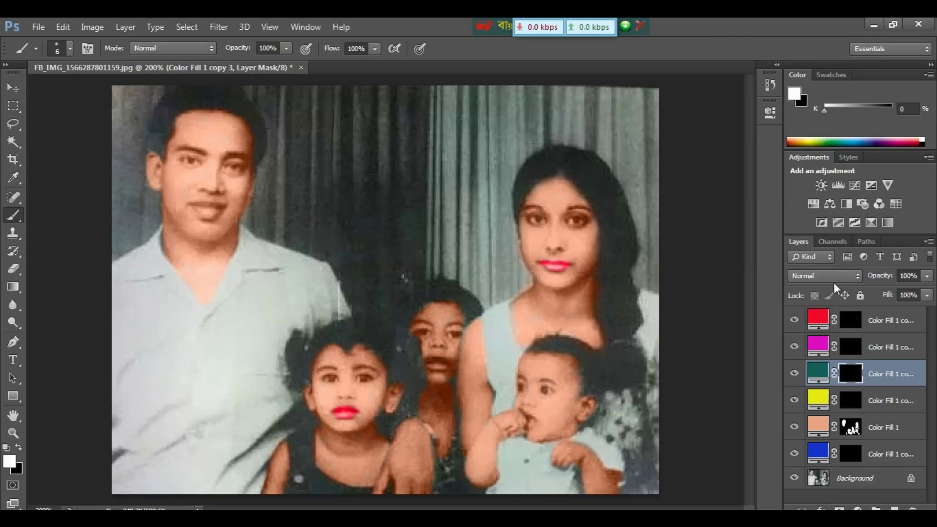
left_click(827, 276)
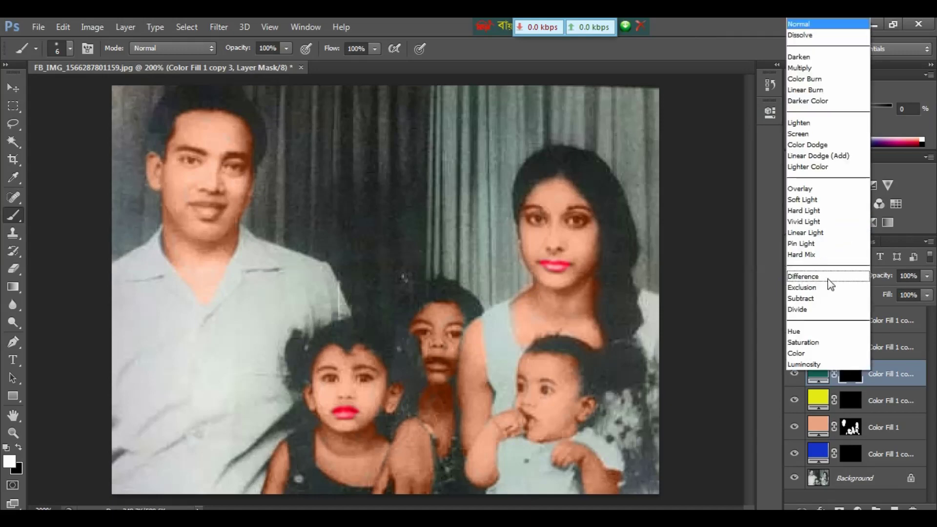
left_click(808, 357)
key("ctrl+plus")
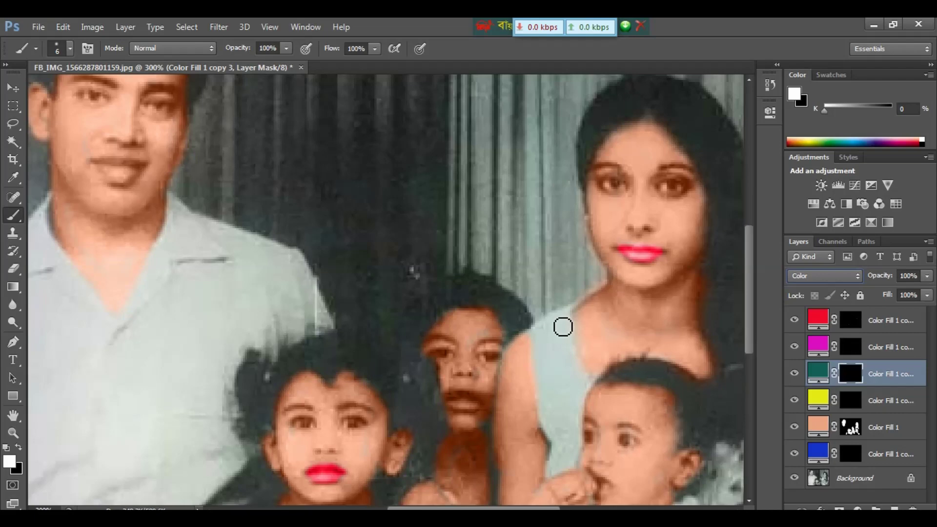
mouse_move(563, 326)
left_mouse_down()
mouse_move(544, 364)
mouse_move(553, 472)
mouse_move(575, 472)
left_mouse_up()
key("bracketright")
key("bracketright")
key("bracketright")
key("bracketright")
key("ctrl+minus")
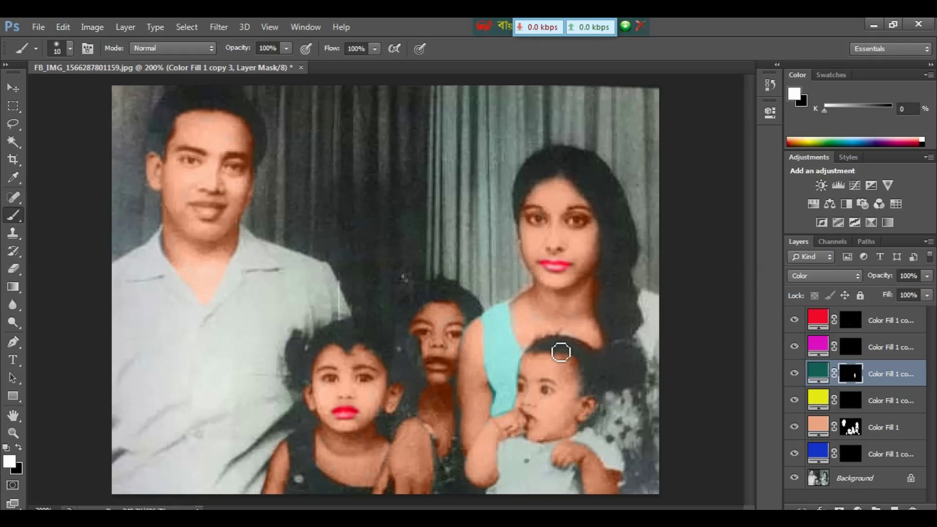
Try Multiply on the teal fill, revert to Color, and extend teal over the baby's top
left_click(823, 281)
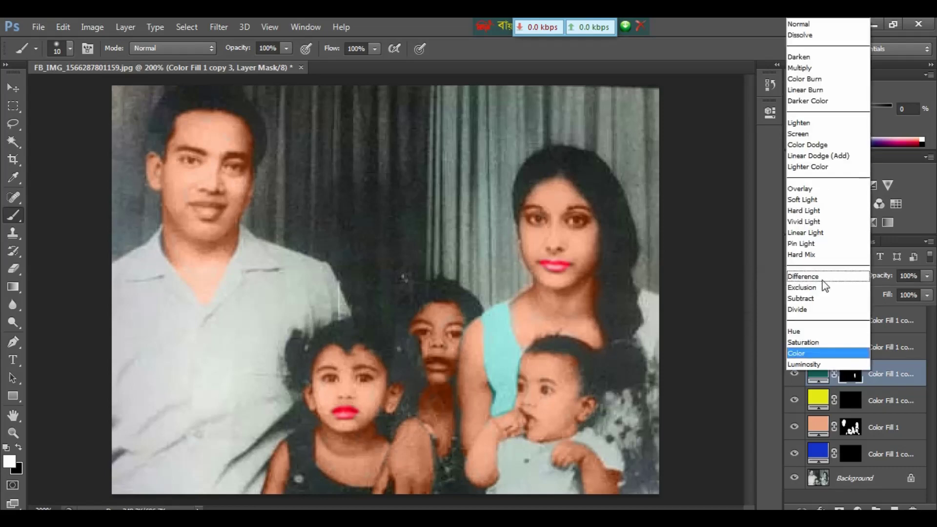
left_click(801, 68)
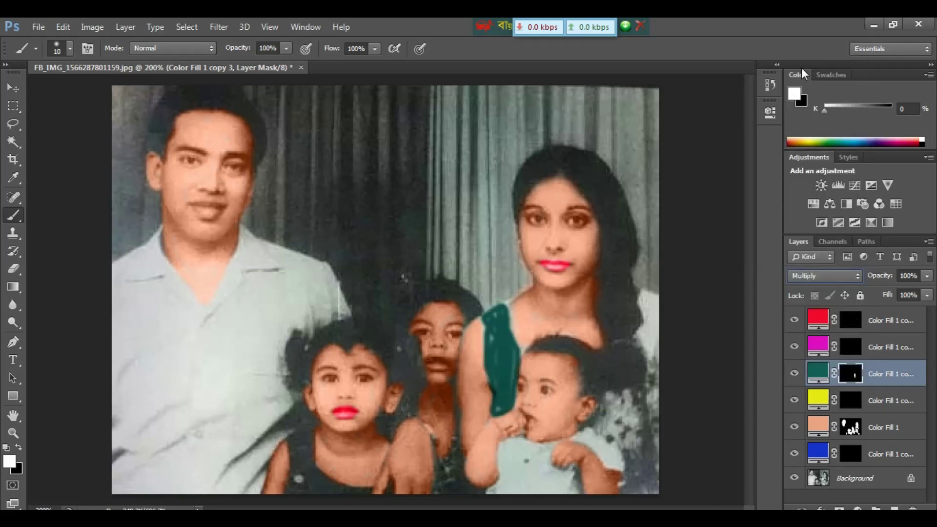
key("shift+alt+c")
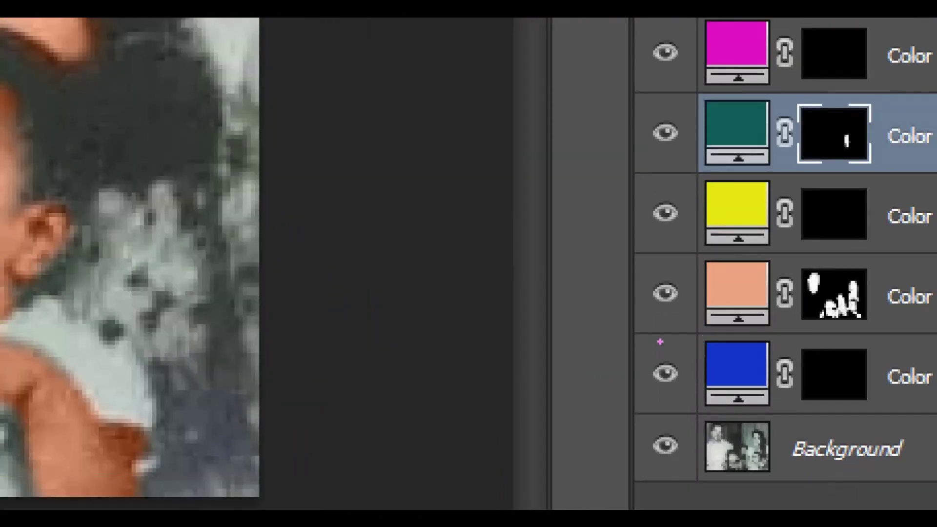
mouse_move(659, 340)
left_mouse_down()
mouse_move(707, 397)
mouse_move(878, 420)
left_mouse_up()
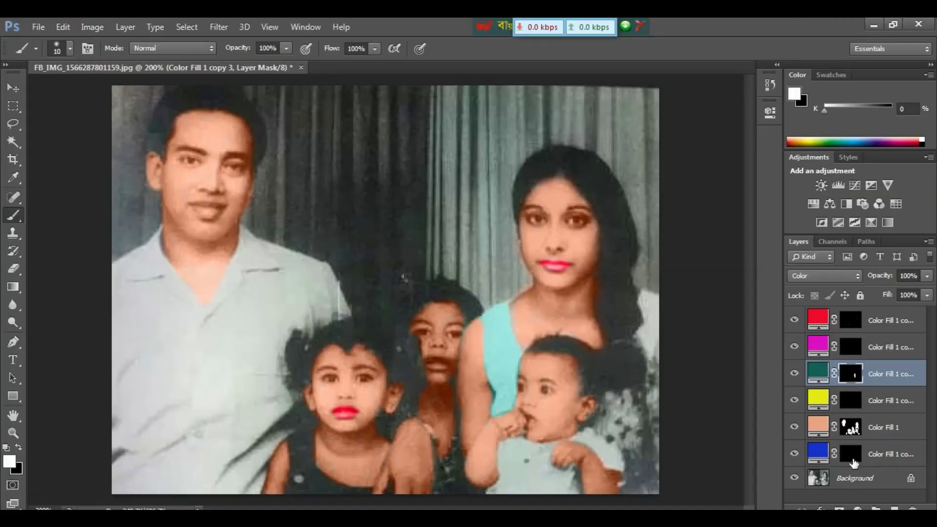
Target the blue fill layer's mask, enlarge the brush to 45, and set the layer's blend mode to Color
left_click(852, 459)
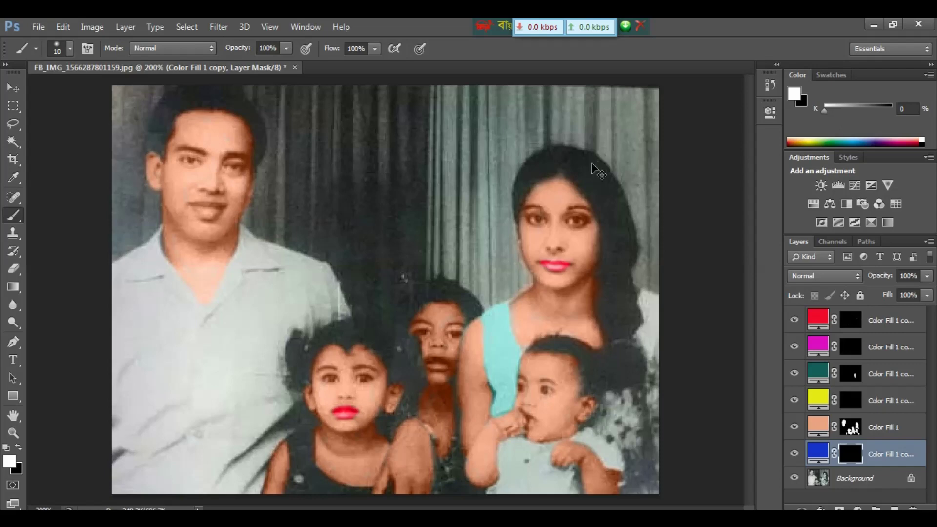
key("ctrl+minus")
key("bracketright")
key("bracketright")
key("bracketright")
key("bracketright")
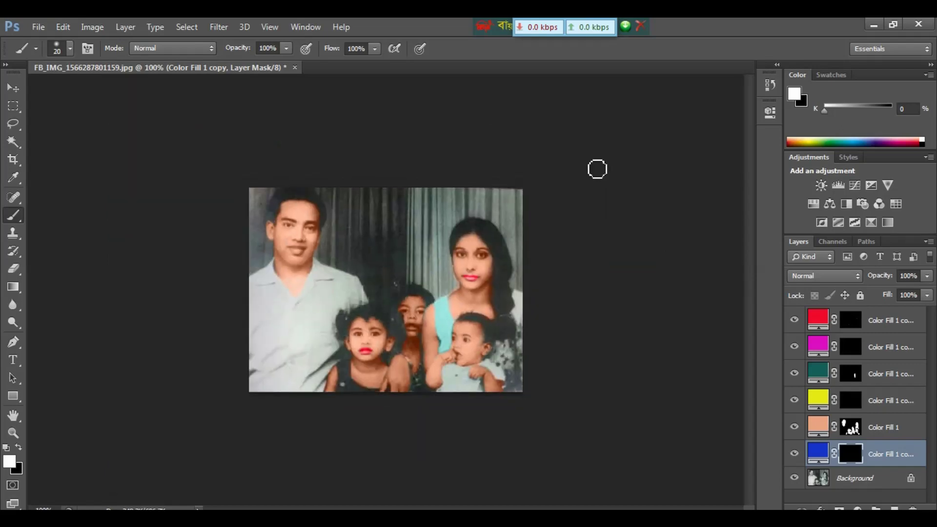
key("ctrl+plus")
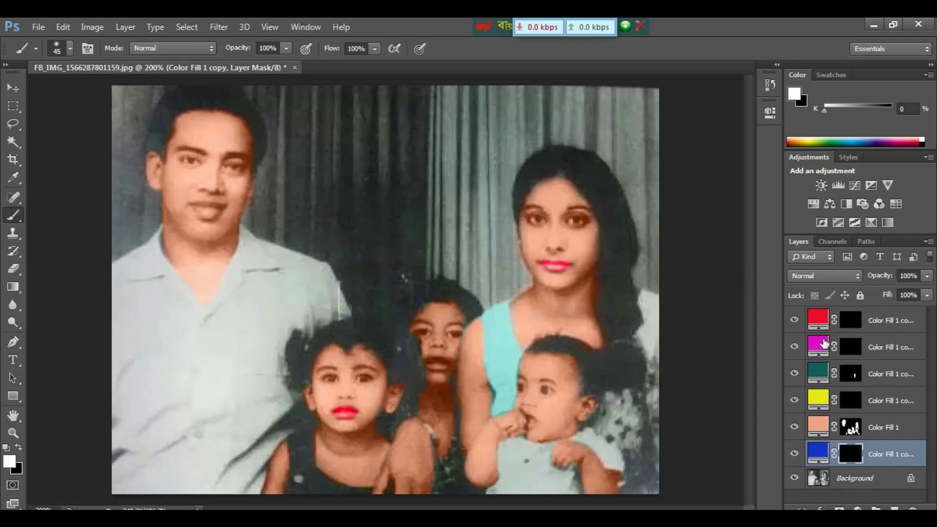
left_click(822, 279)
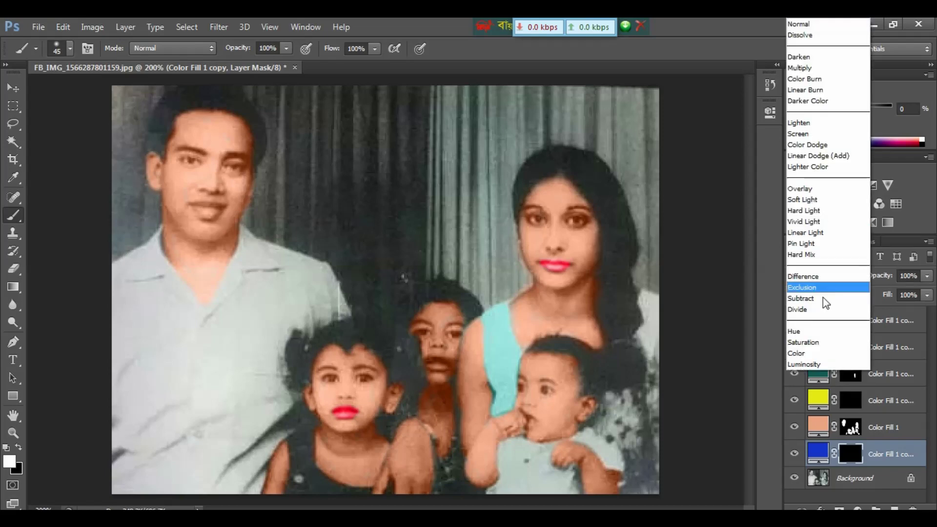
left_click(810, 353)
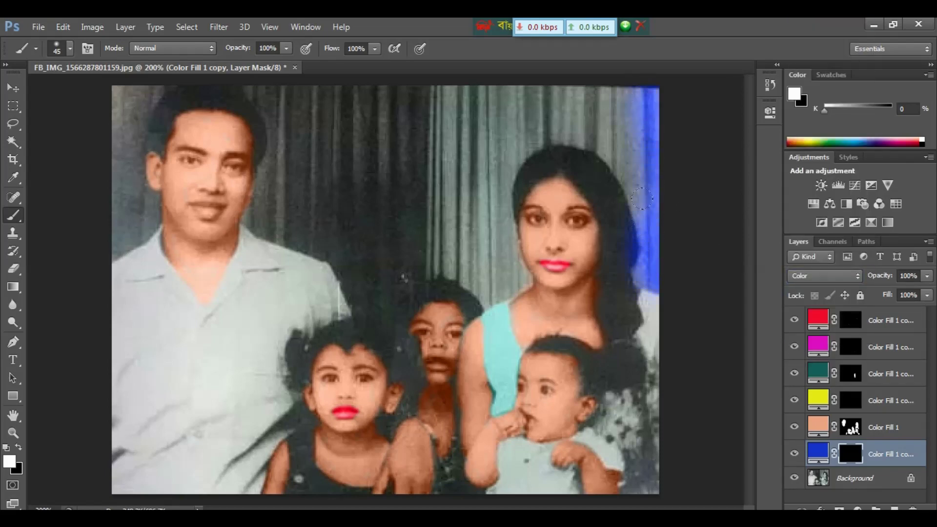
Paint blue across the top of the curtain and, with a 25 brush, behind the boy's head
mouse_move(641, 199)
left_mouse_down()
mouse_move(609, 107)
mouse_move(630, 83)
mouse_move(466, 88)
mouse_move(382, 75)
mouse_move(408, 108)
mouse_move(425, 184)
mouse_move(416, 211)
mouse_move(428, 139)
mouse_move(430, 235)
mouse_move(447, 250)
mouse_move(517, 269)
mouse_move(501, 202)
mouse_move(553, 135)
mouse_move(492, 145)
mouse_move(484, 245)
mouse_move(455, 198)
mouse_move(396, 256)
mouse_move(419, 259)
left_mouse_up()
key("bracketleft")
key("bracketleft")
key("bracketleft")
mouse_move(419, 260)
left_mouse_down()
mouse_move(375, 304)
mouse_move(357, 285)
left_mouse_up()
key("ctrl+minus")
key("ctrl+minus")
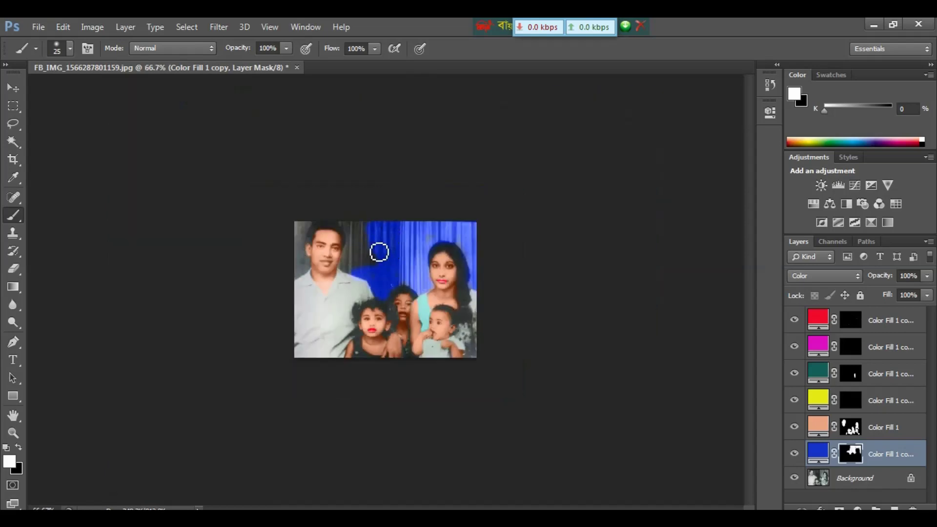
key("ctrl+plus")
key("ctrl+plus")
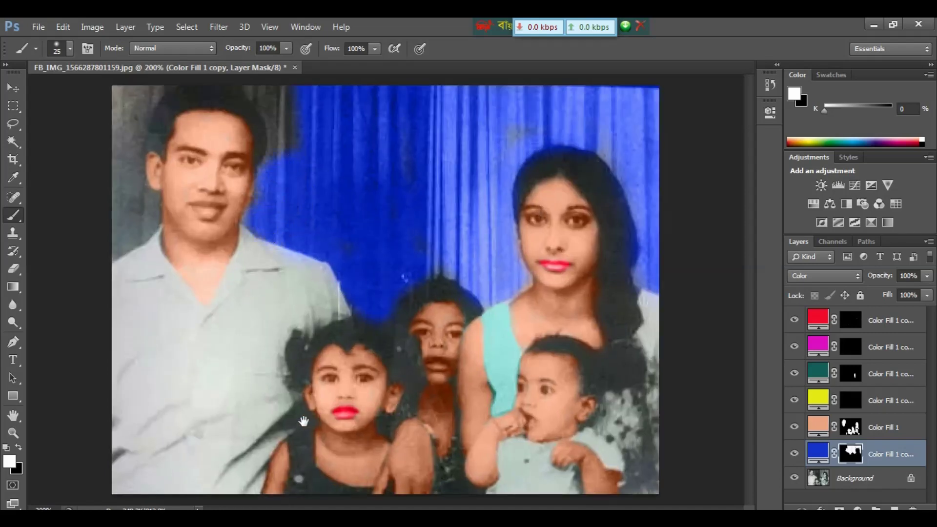
key("ctrl+plus")
scroll(433, 196, "up", 3)
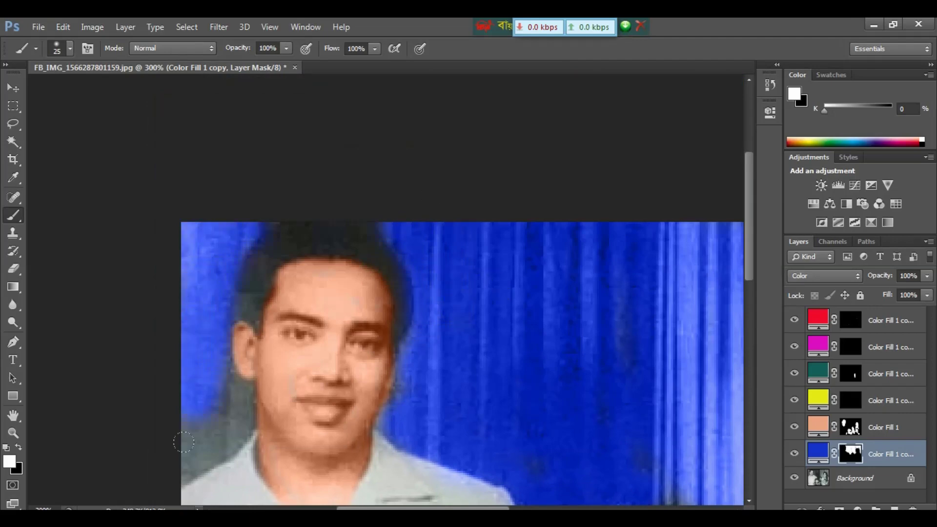
key("ctrl+minus")
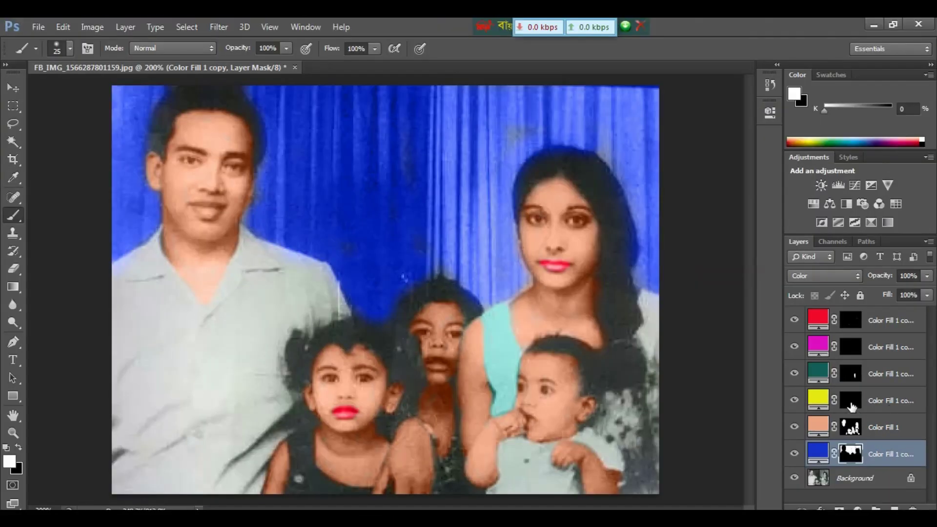
Target the yellow fill layer's mask and set its blend mode to Color
left_click(852, 405)
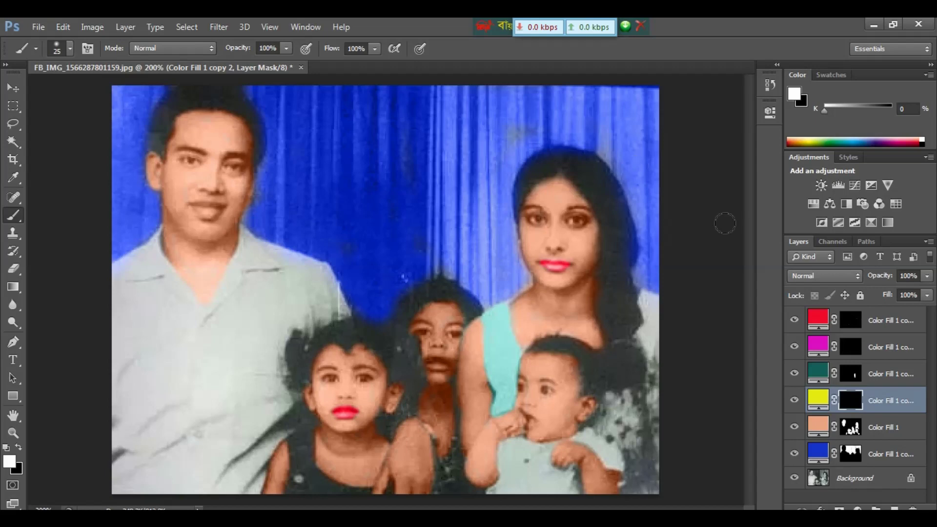
left_click(813, 276)
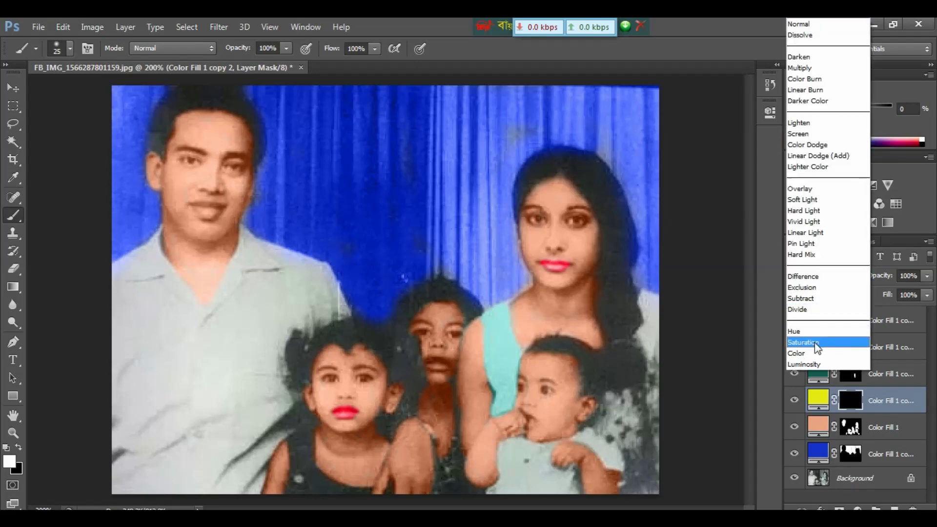
left_click(805, 355)
Paint yellow down the curtain's right side, by her neck and shoulder, and above her head
left_click_drag(639, 112, 640, 84)
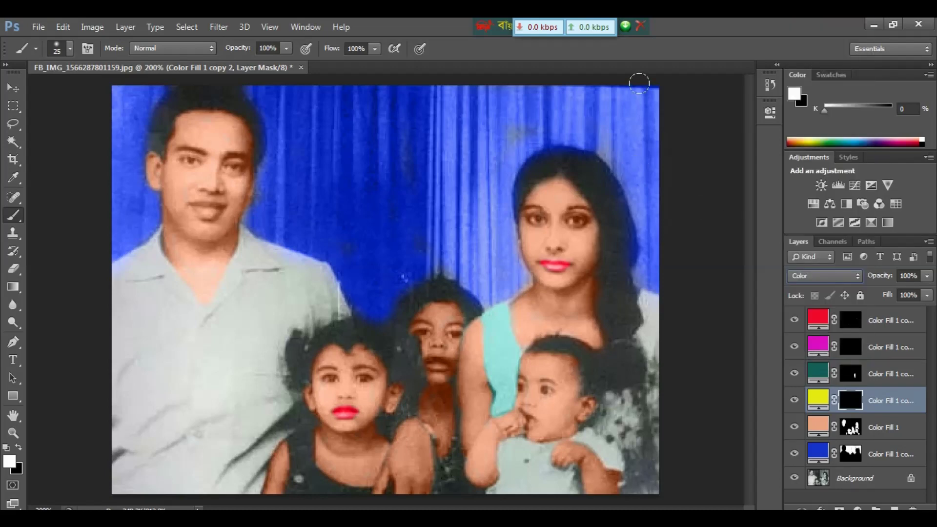
mouse_move(650, 174)
left_mouse_down()
mouse_move(657, 242)
mouse_move(649, 72)
mouse_move(652, 284)
mouse_move(608, 94)
mouse_move(639, 191)
mouse_move(646, 277)
mouse_move(613, 118)
mouse_move(567, 88)
mouse_move(513, 103)
mouse_move(452, 94)
mouse_move(561, 73)
mouse_move(445, 86)
mouse_move(433, 256)
mouse_move(481, 293)
mouse_move(525, 278)
left_mouse_up()
mouse_move(502, 114)
left_mouse_down()
mouse_move(459, 185)
mouse_move(459, 119)
mouse_move(457, 175)
mouse_move(481, 257)
mouse_move(472, 269)
mouse_move(450, 215)
mouse_move(484, 147)
mouse_move(482, 214)
mouse_move(464, 81)
mouse_move(444, 212)
mouse_move(459, 250)
left_mouse_up()
mouse_move(541, 108)
left_mouse_down()
mouse_move(584, 111)
mouse_move(531, 115)
mouse_move(598, 126)
mouse_move(525, 136)
mouse_move(599, 138)
mouse_move(526, 136)
mouse_move(502, 184)
mouse_move(529, 141)
mouse_move(575, 128)
mouse_move(609, 154)
mouse_move(633, 262)
mouse_move(620, 244)
left_mouse_up()
key("ctrl+minus")
key("ctrl+minus")
key("ctrl+plus")
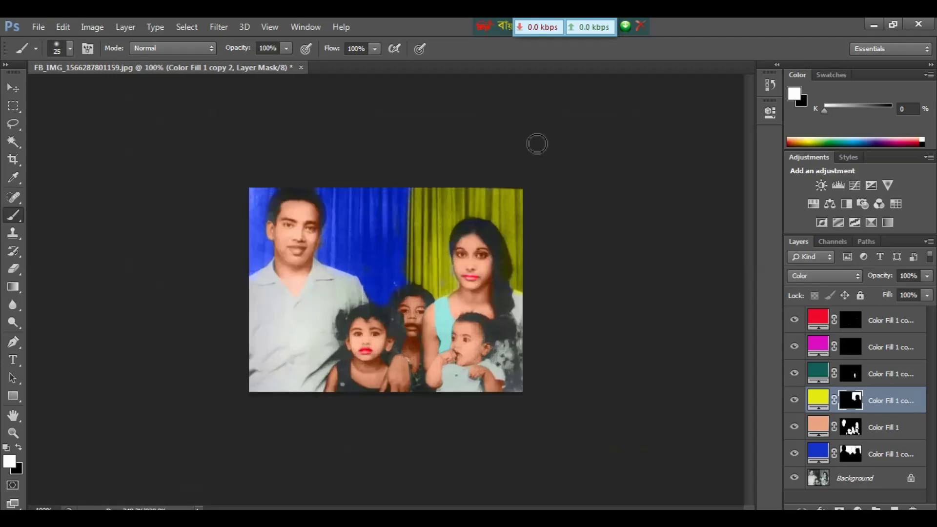